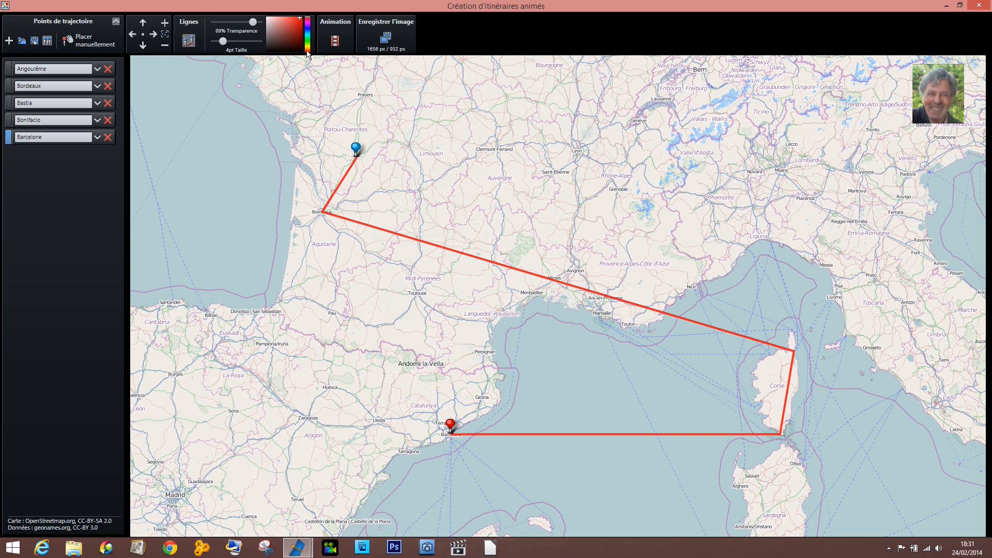
# Open the animation settings for the Angoulême to Barcelone route and save the itinerary as a video
pyautogui.click(334, 46)
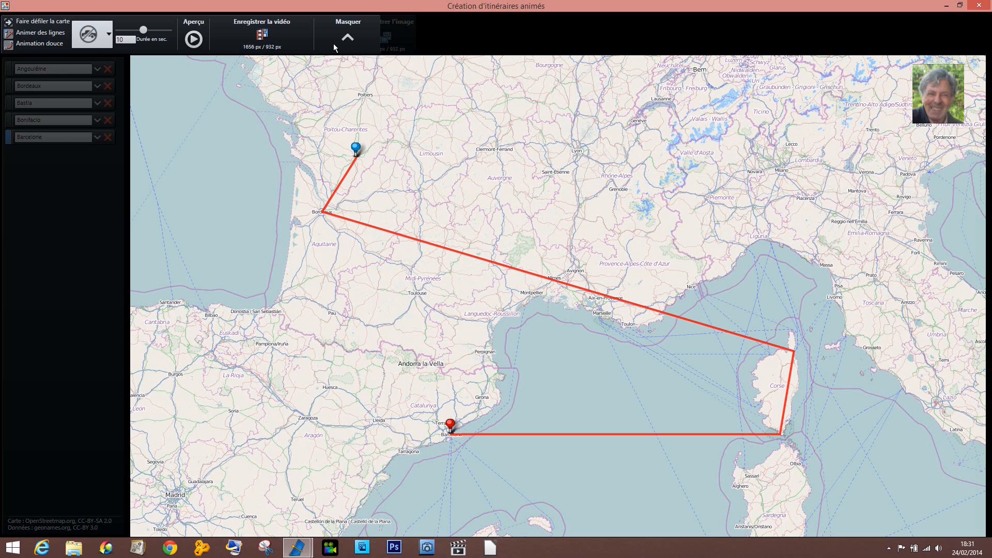
pyautogui.click(262, 34)
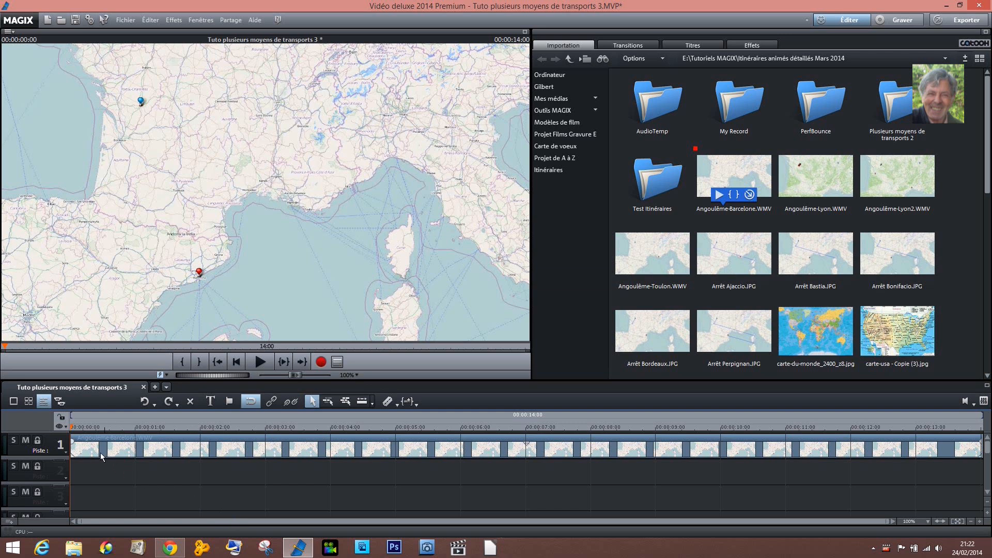
# Split the Angoulême-Barcelone clip at 00:00:02:15, where the line reaches Bordeaux, and move the second part to about 6 seconds on track 1
pyautogui.moveTo(70, 426); pyautogui.dragTo(238, 434)
pyautogui.press('Left')
pyautogui.press('Left')
pyautogui.click(398, 404)
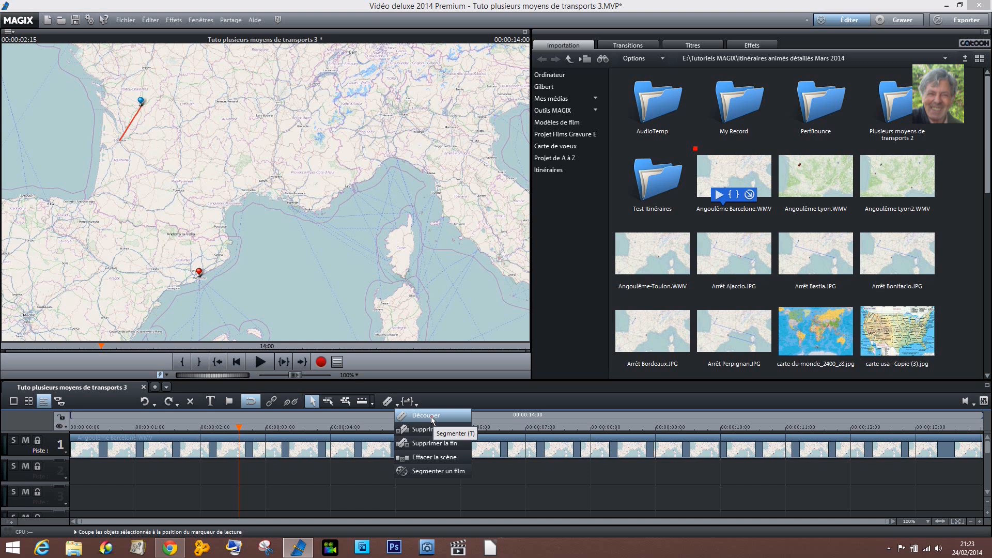
pyautogui.click(431, 416)
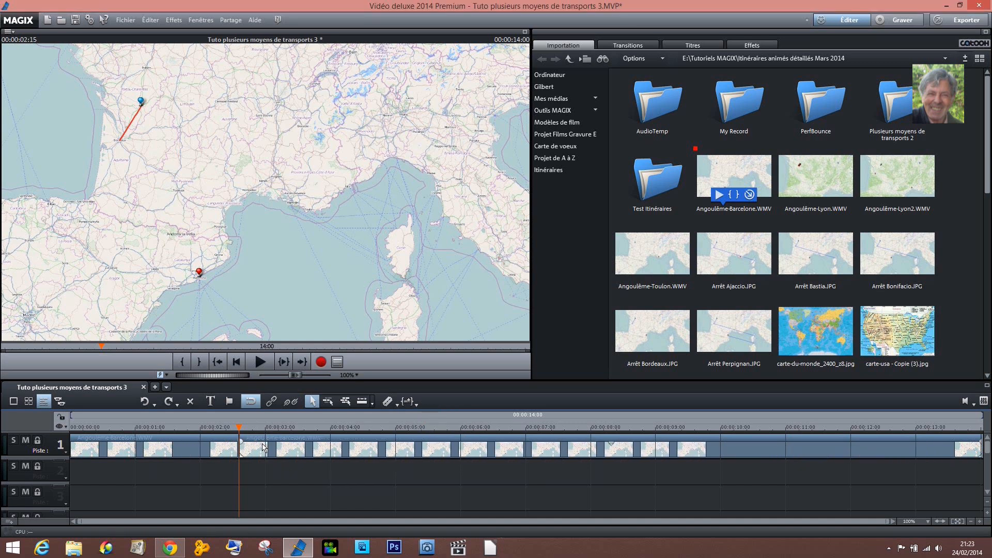
pyautogui.moveTo(264, 447); pyautogui.dragTo(495, 443)
# Create a still image from the first part's last frame at 00:00:02:14
pyautogui.click(186, 447)
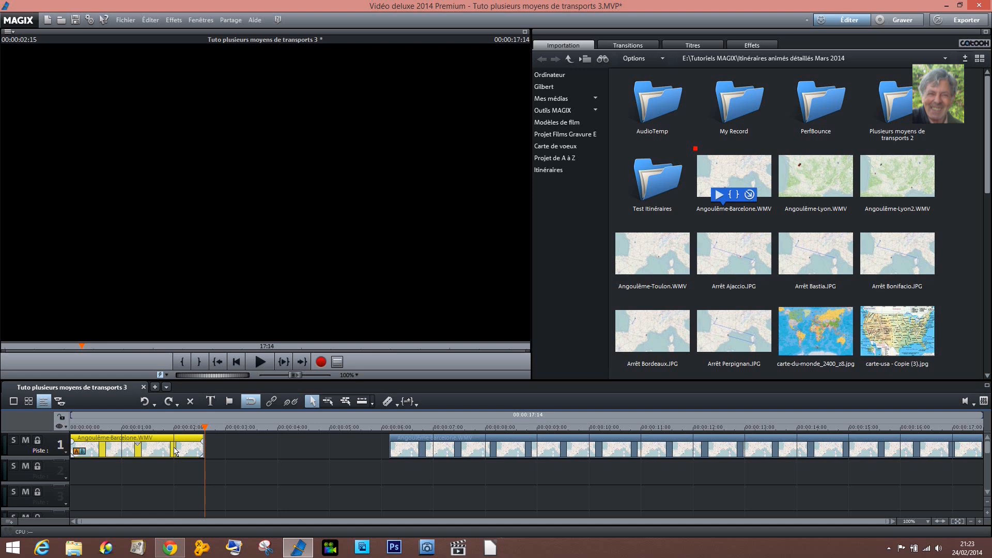
pyautogui.press('Left')
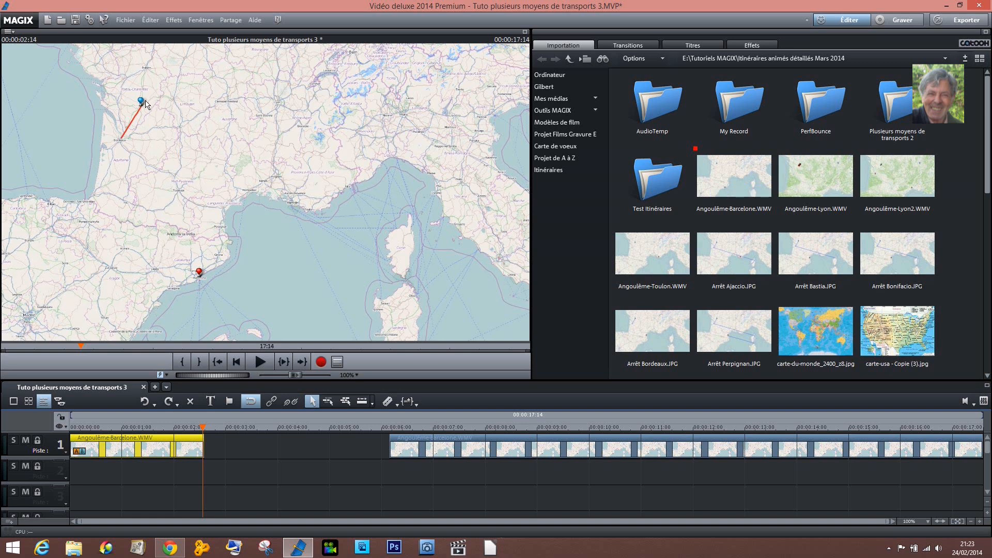
pyautogui.rightClick(173, 455)
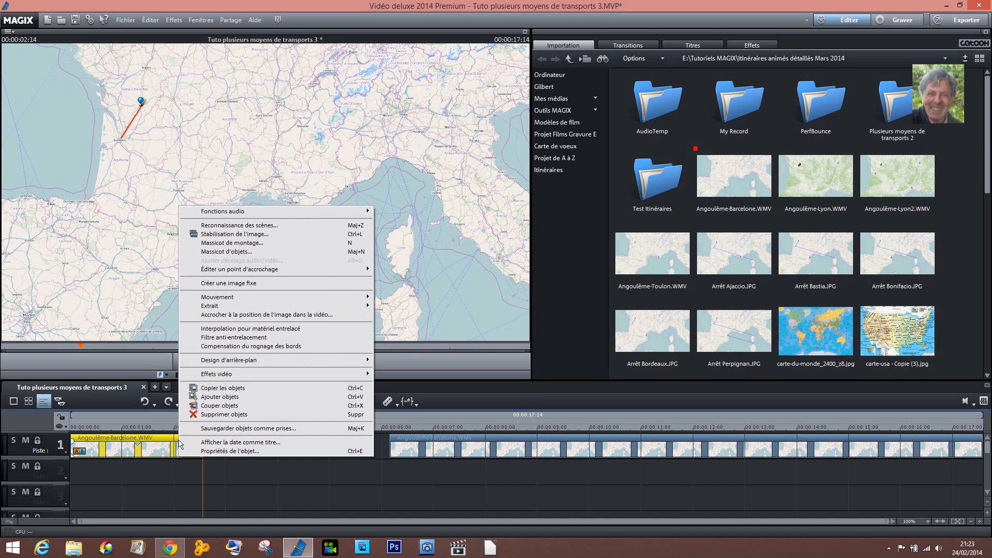
pyautogui.click(250, 284)
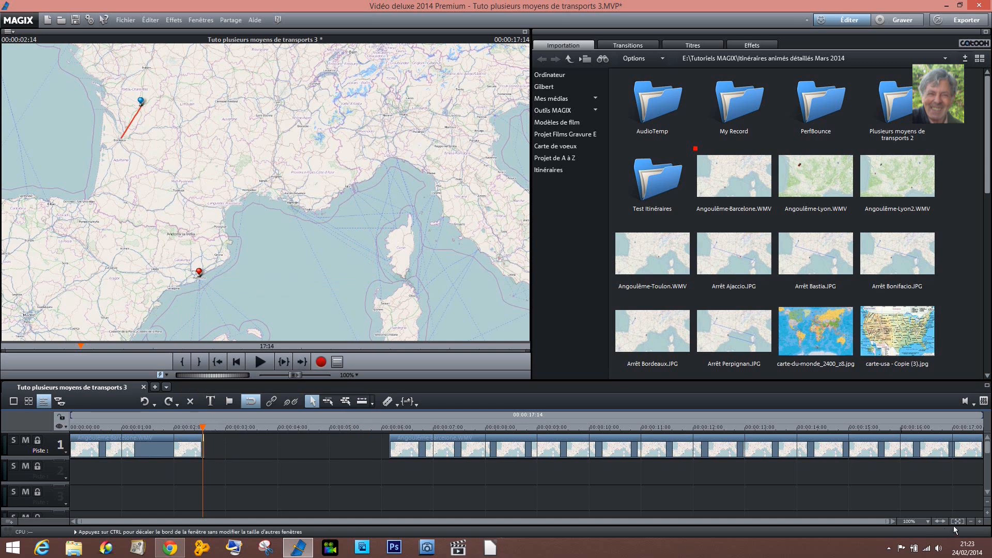
# Extend the Bordeaux still image to about 00:00:03:00 and move the second part of the clip directly against its end
pyautogui.click(979, 521)
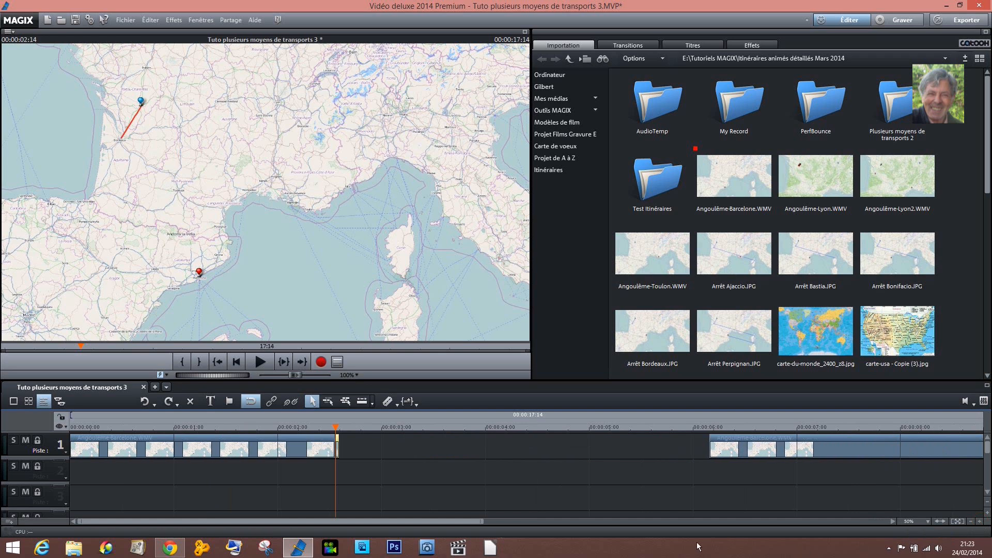
pyautogui.scroll(1, 338, 450)
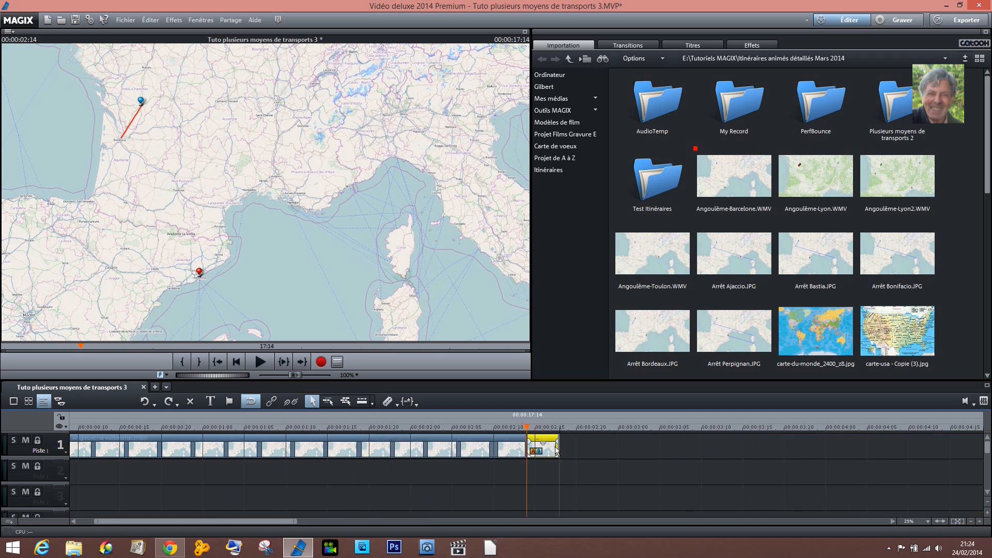
pyautogui.moveTo(556, 447); pyautogui.dragTo(617, 452)
pyautogui.click(971, 521)
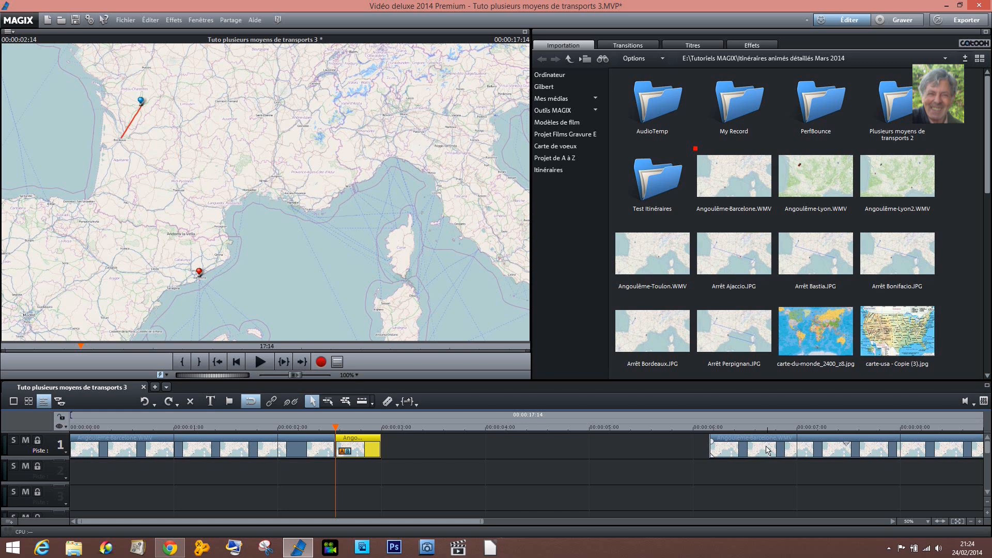
pyautogui.moveTo(767, 450); pyautogui.dragTo(437, 445)
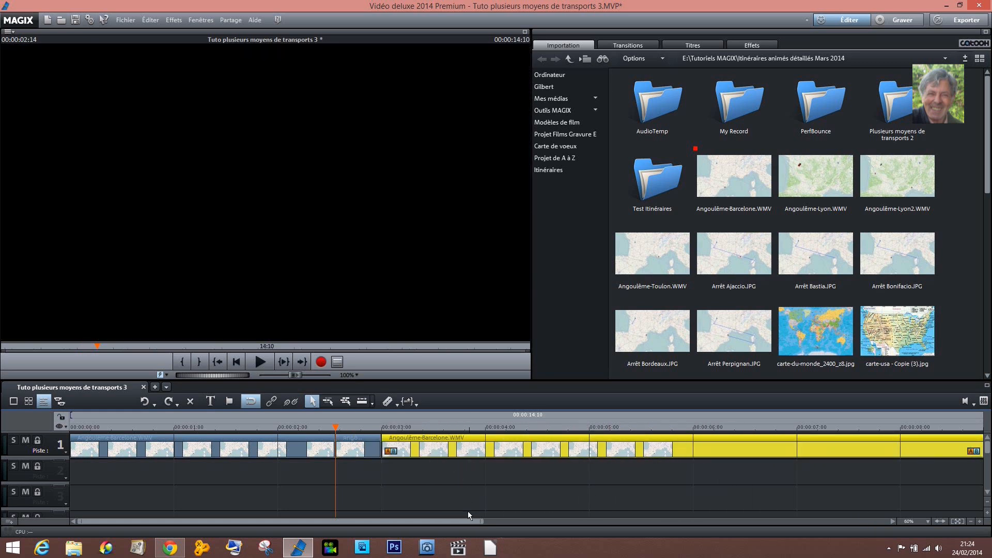
# Play the montage from the beginning to check the pause at Bordeaux, and select the still image
pyautogui.click(72, 426)
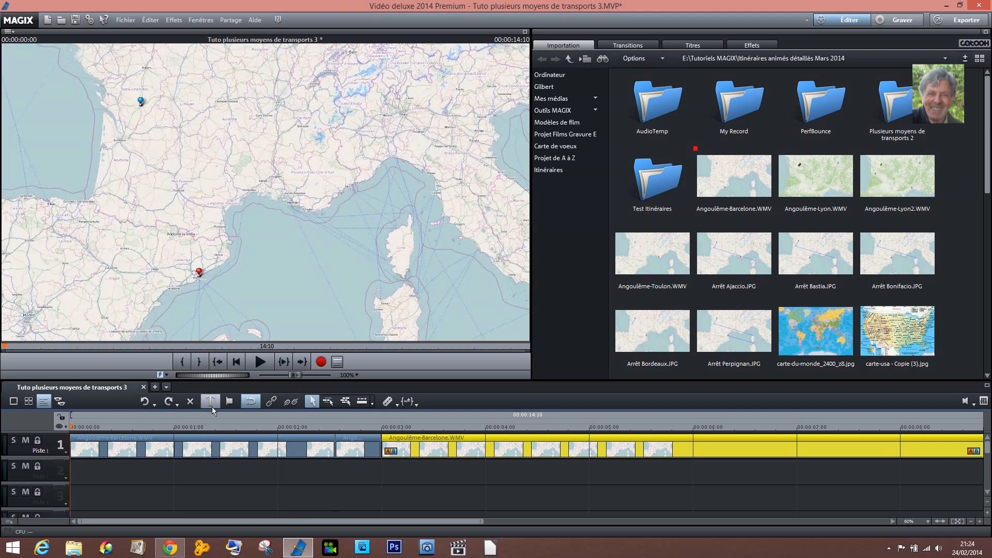
pyautogui.click(258, 359)
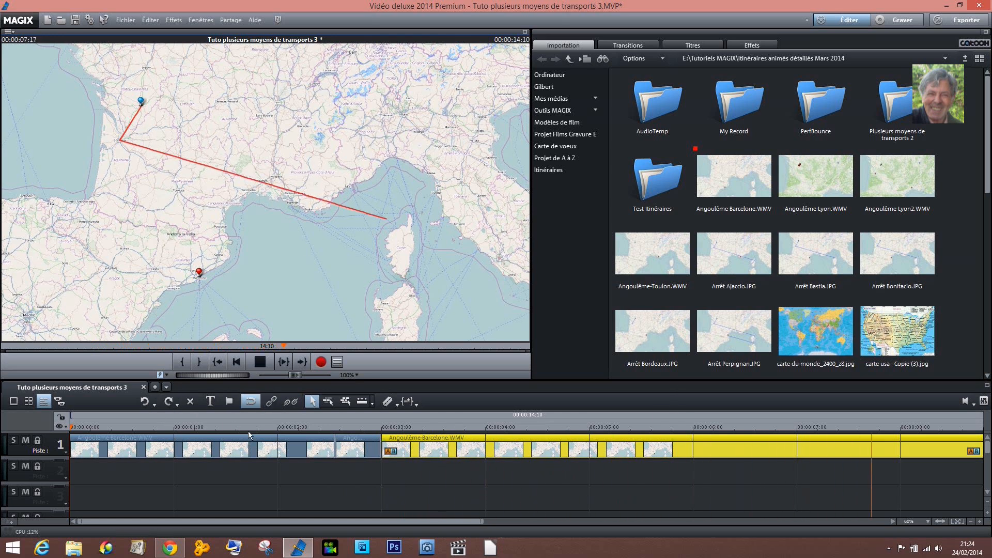
pyautogui.press('space')
pyautogui.click(348, 454)
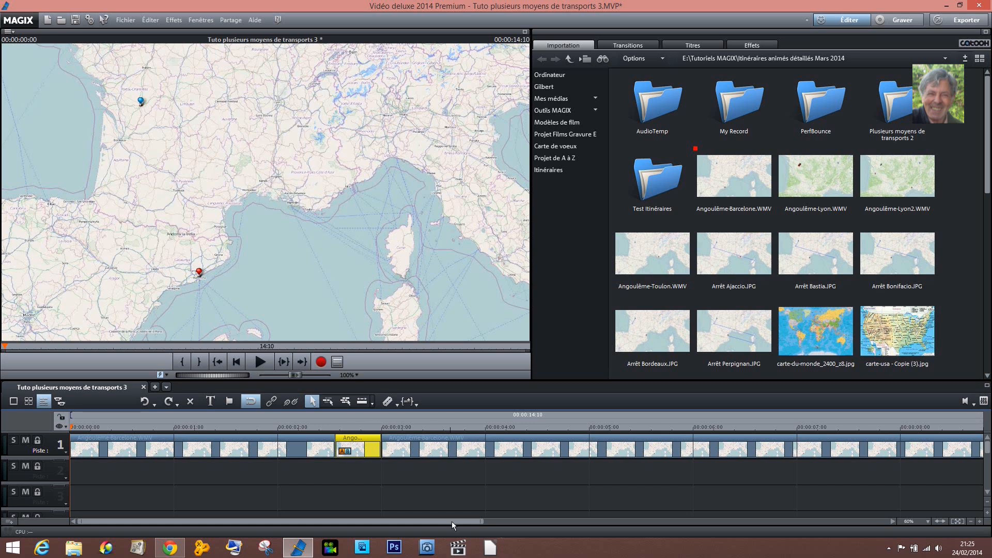
# Split the remaining clip at 00:00:08:05, where the line reaches Bastia, and move the part after the cut to about 00:00:09:01
pyautogui.moveTo(452, 522); pyautogui.dragTo(548, 520)
pyautogui.click(401, 428)
pyautogui.moveTo(402, 429); pyautogui.dragTo(712, 449)
pyautogui.press('Left')
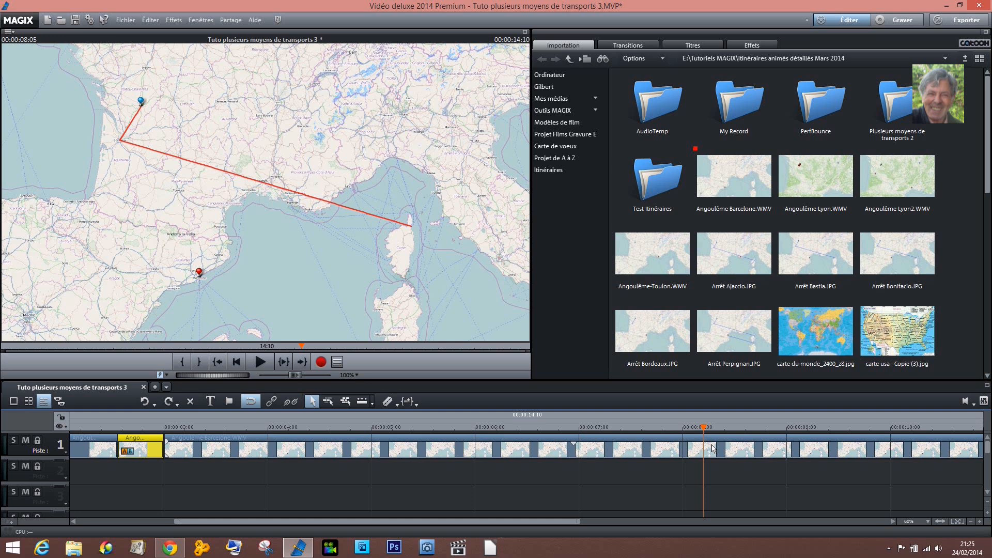
pyautogui.click(713, 448)
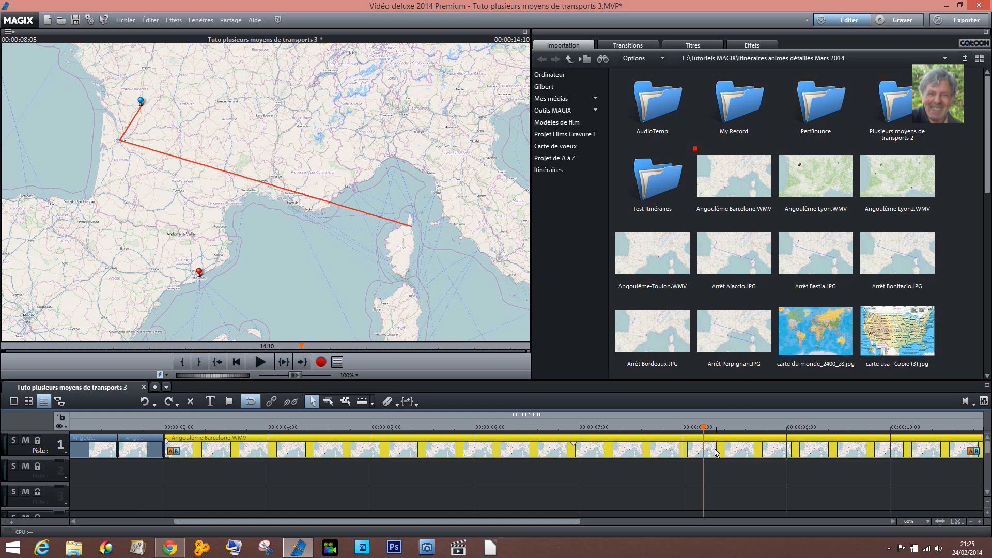
pyautogui.click(388, 401)
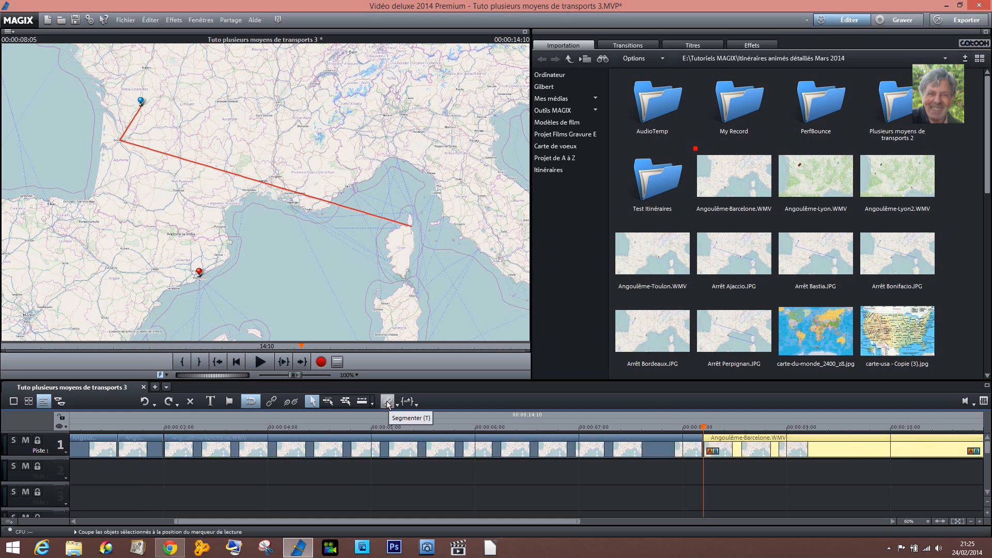
pyautogui.click(779, 455)
pyautogui.moveTo(779, 454); pyautogui.dragTo(864, 455)
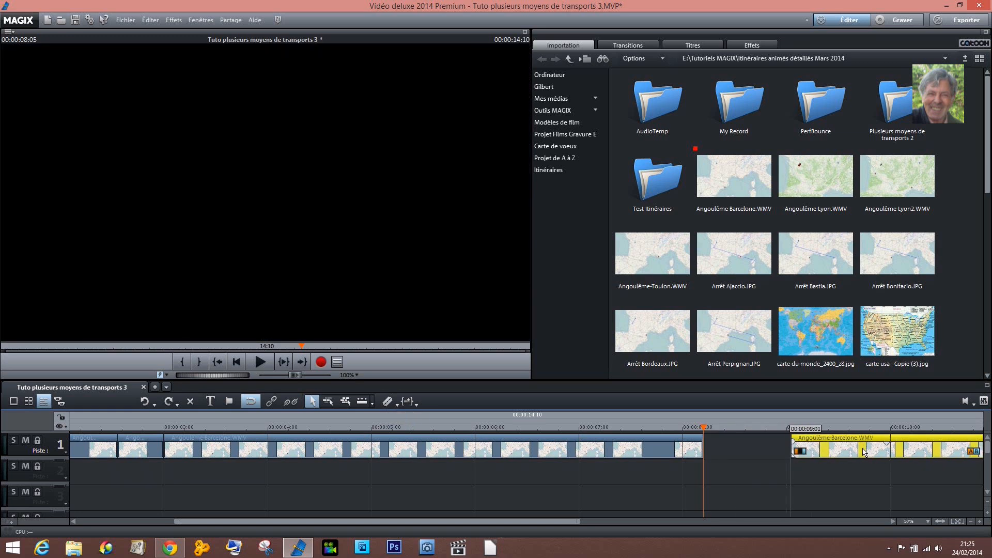
# Create a still image at 00:00:08:04 from the end of the segment that stops at Bastia
pyautogui.click(666, 454)
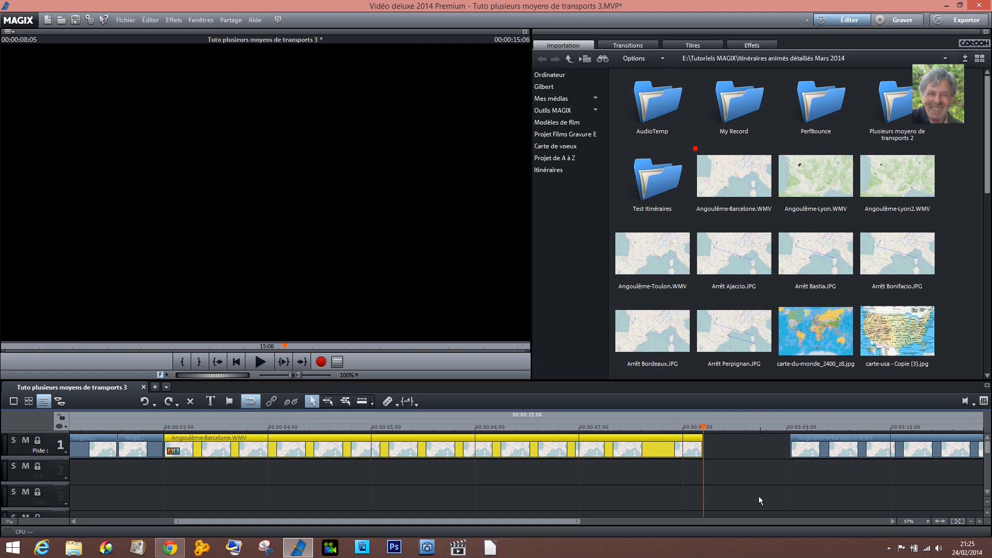
pyautogui.press('Left')
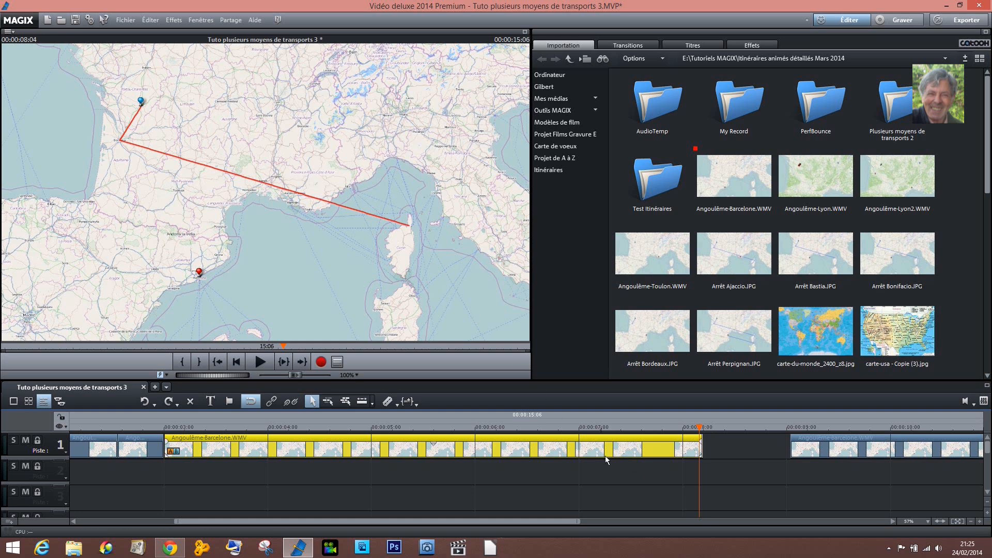
pyautogui.rightClick(680, 454)
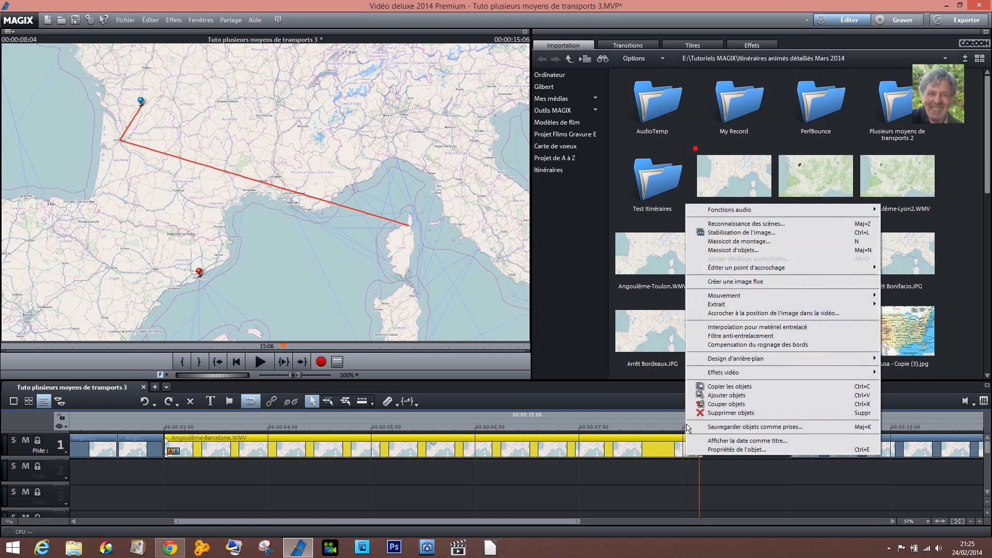
pyautogui.click(715, 282)
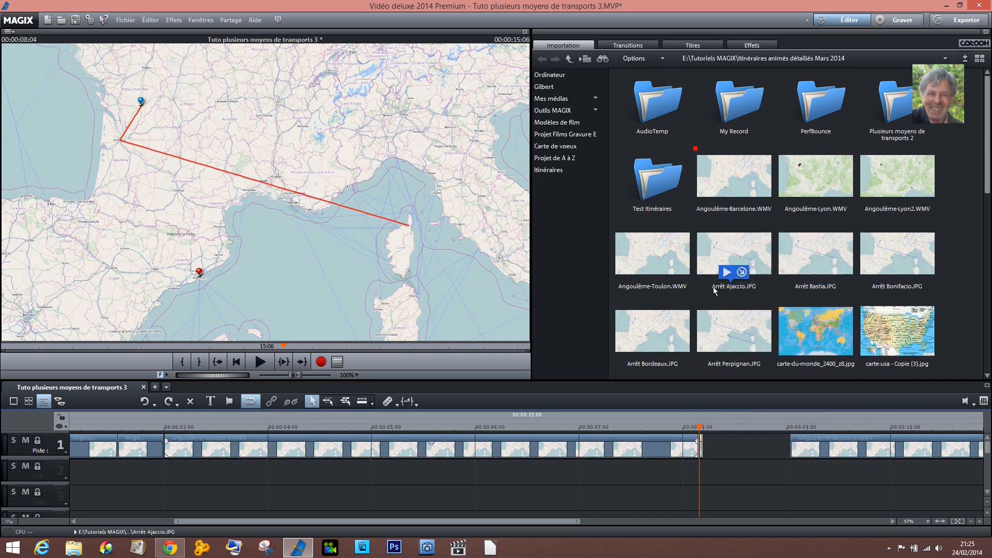
# Extend the Bastia still image to about 00:00:08:15 and attach the rest of the clip directly behind it
pyautogui.click(979, 522)
pyautogui.click(980, 522)
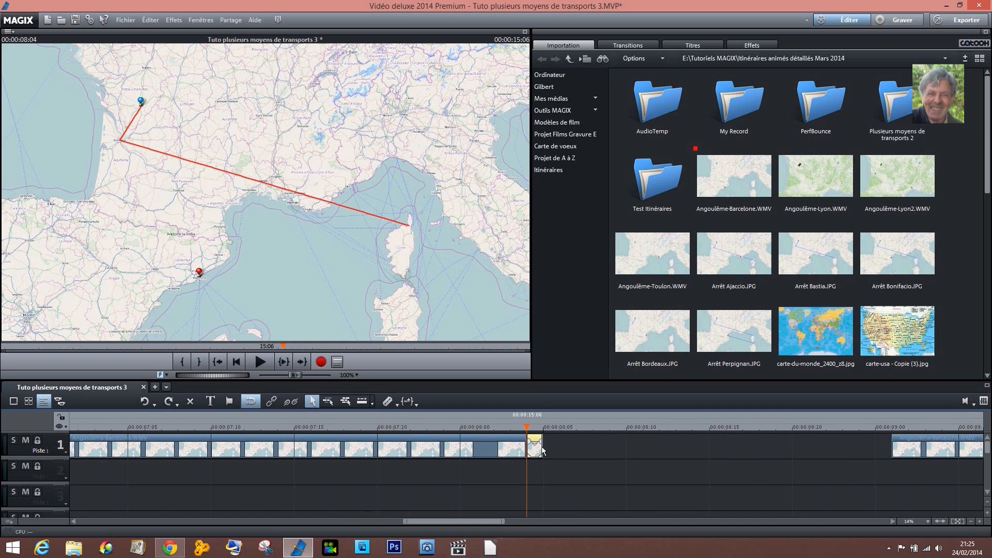
pyautogui.moveTo(542, 451); pyautogui.dragTo(707, 450)
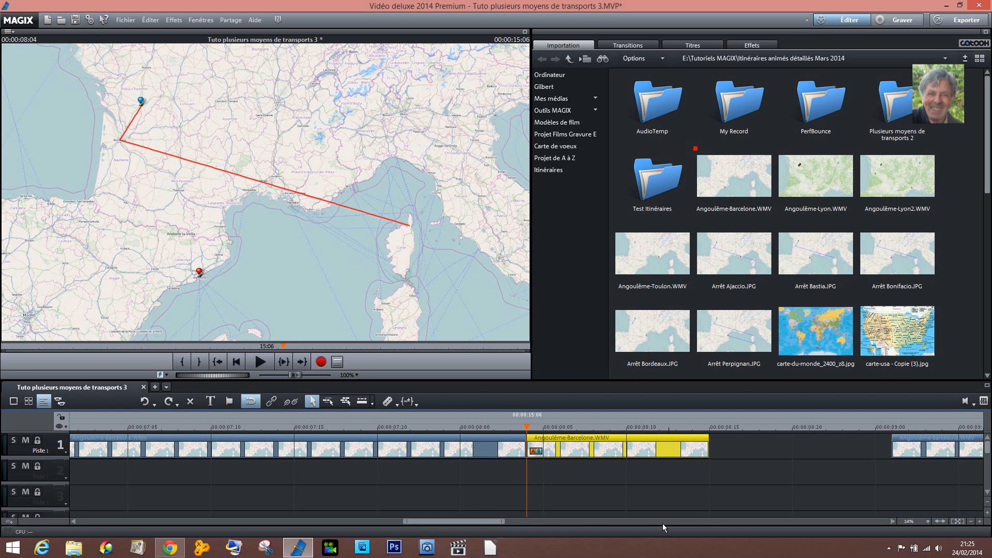
pyautogui.moveTo(911, 441); pyautogui.dragTo(728, 441)
# Split the last clip at 00:00:09:08, where the line reaches Bonifacio, and move the part after the cut to about 00:00:09:17
pyautogui.moveTo(476, 518); pyautogui.dragTo(531, 525)
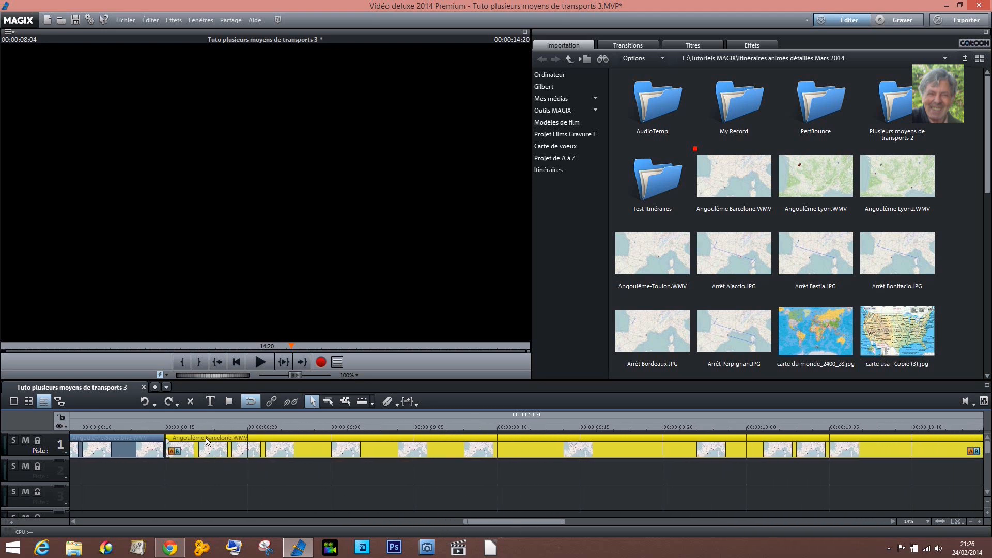
pyautogui.moveTo(195, 428); pyautogui.dragTo(464, 426)
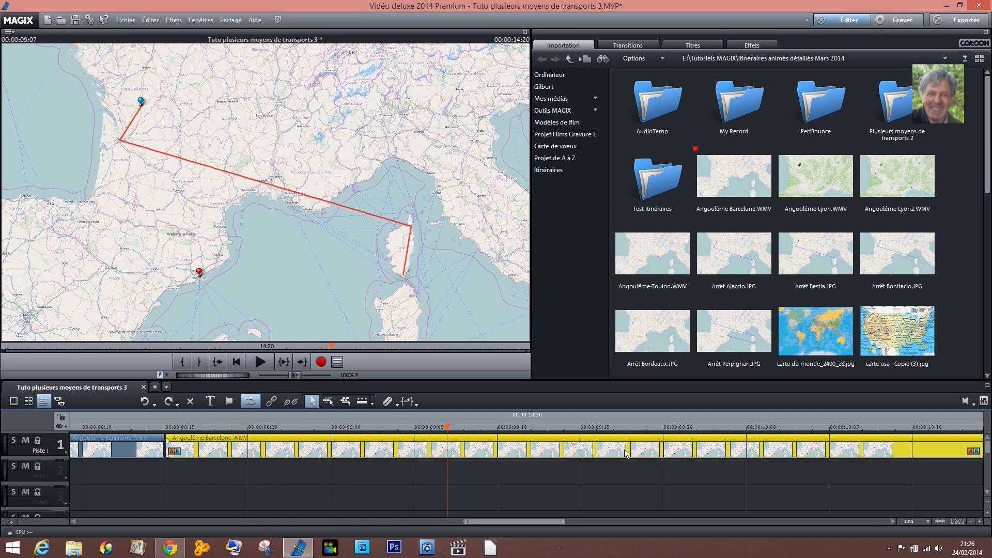
pyautogui.press('Right')
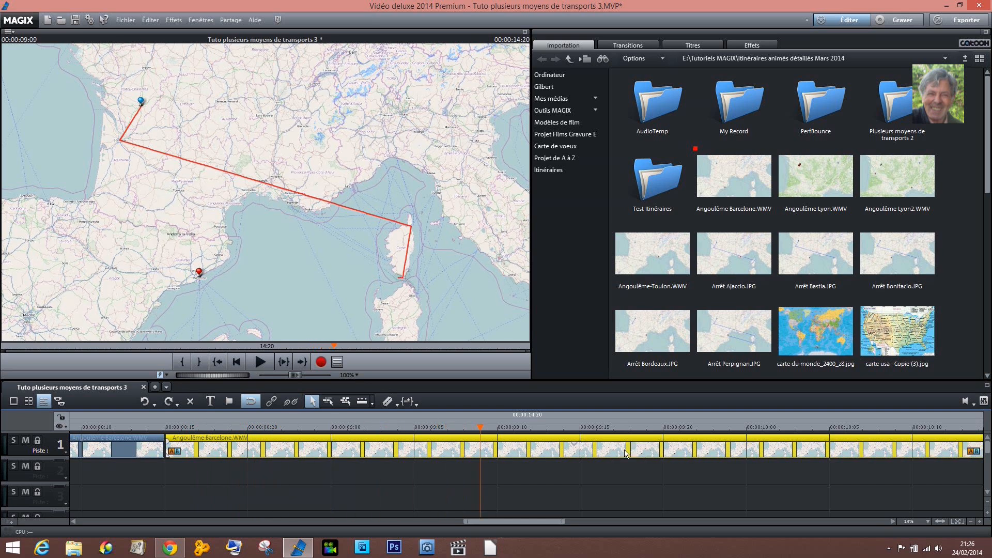
pyautogui.press('Left')
pyautogui.click(387, 401)
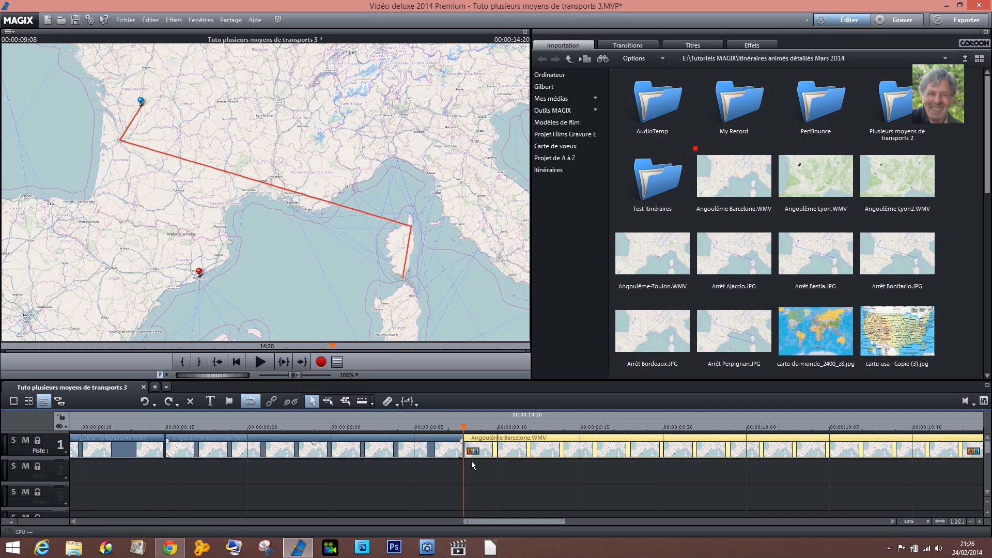
pyautogui.moveTo(514, 455); pyautogui.dragTo(660, 453)
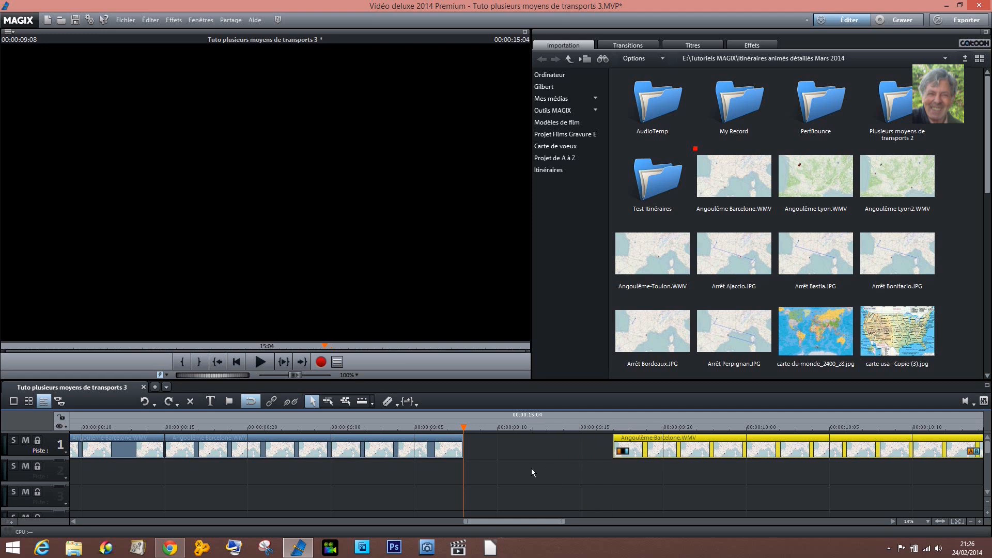
# Create a still image at 00:00:09:07 from the end of the Bastia to Bonifacio segment
pyautogui.click(428, 452)
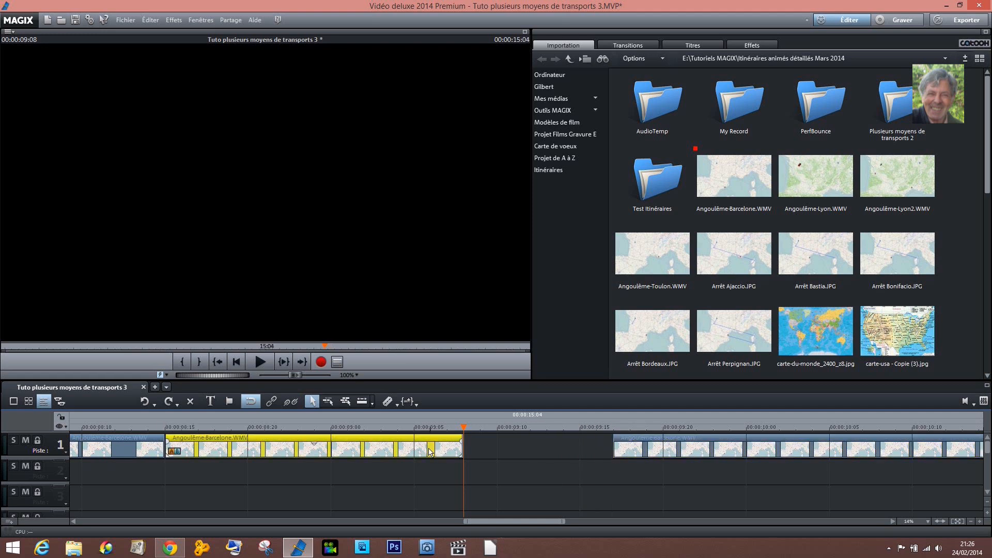
pyautogui.press('Left')
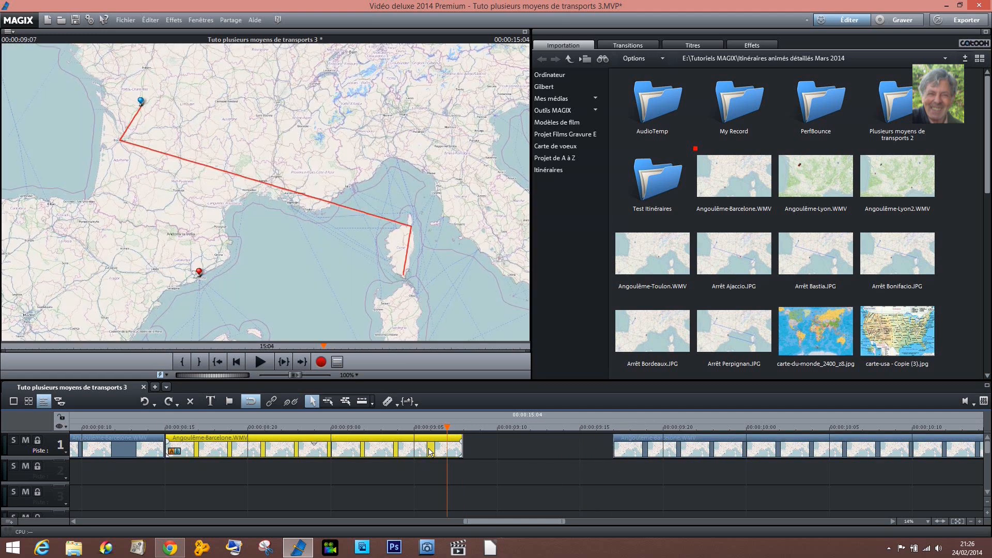
pyautogui.press('Right')
pyautogui.press('Left')
pyautogui.rightClick(428, 452)
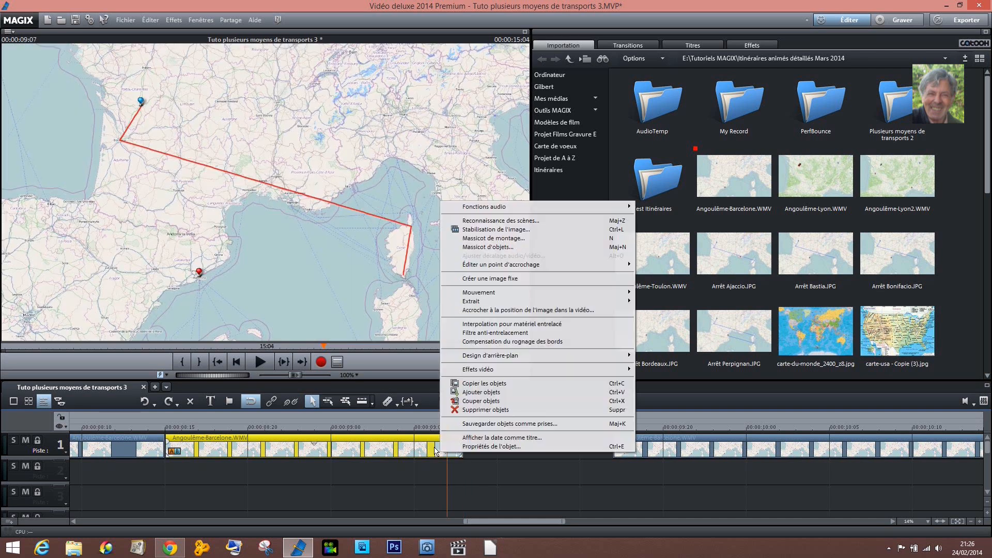
pyautogui.click(500, 279)
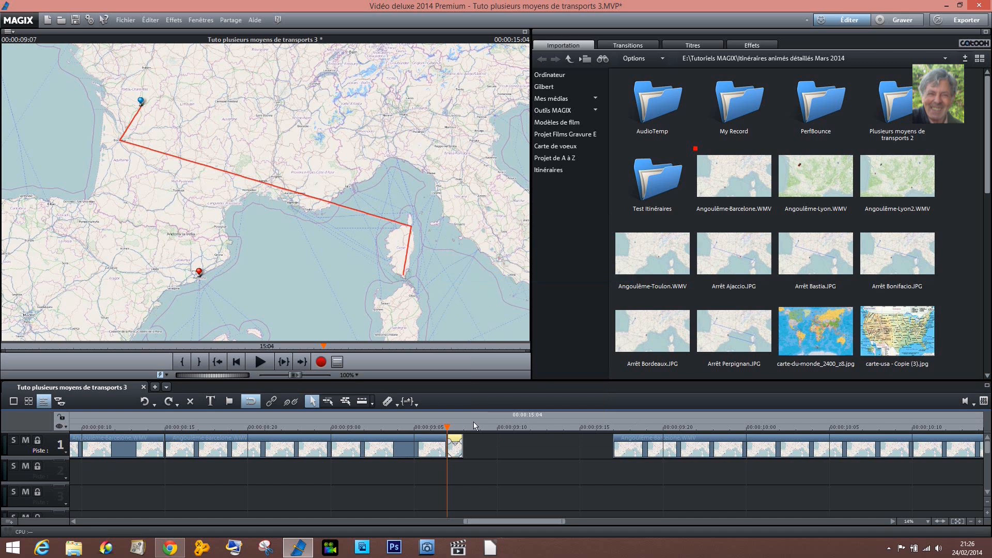
# Extend the Bonifacio still image to about 00:00:09:20 and move the final clip part against its end
pyautogui.moveTo(462, 450); pyautogui.dragTo(660, 447)
pyautogui.moveTo(739, 454)
pyautogui.mouseDown()
pyautogui.moveTo(705, 452)
pyautogui.moveTo(700, 466)
pyautogui.mouseUp()
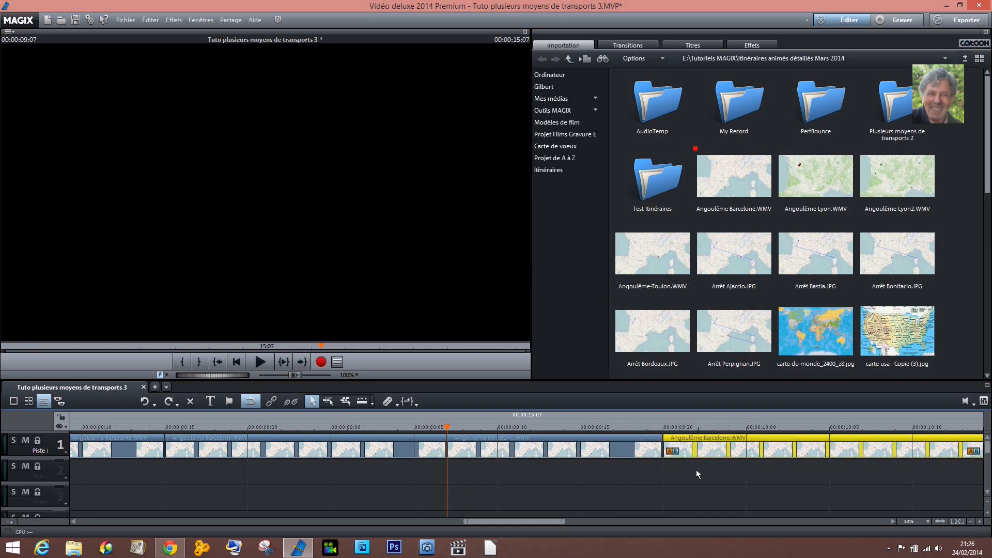
# Show the whole project in the timeline and return the playhead to its start
pyautogui.doubleClick(564, 522)
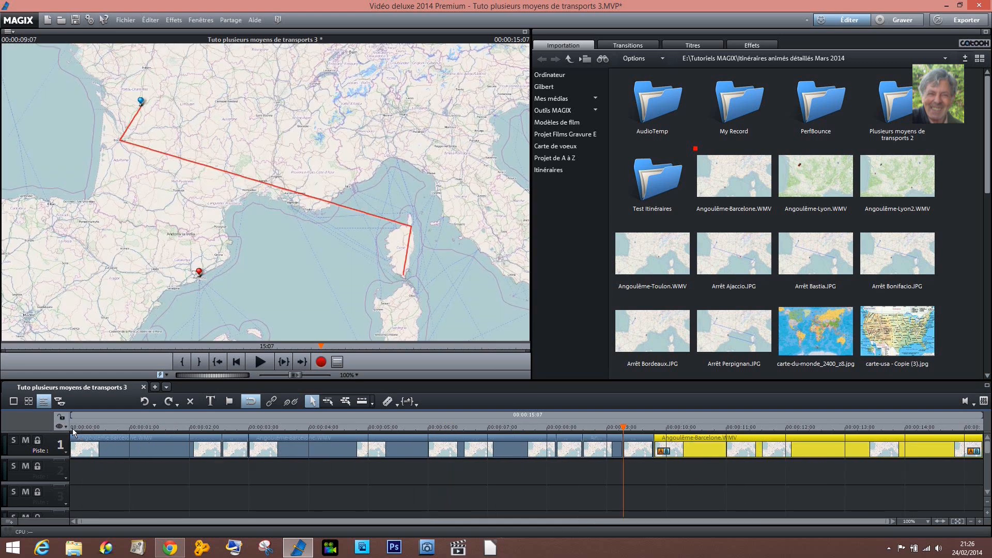
pyautogui.moveTo(75, 429); pyautogui.dragTo(71, 451)
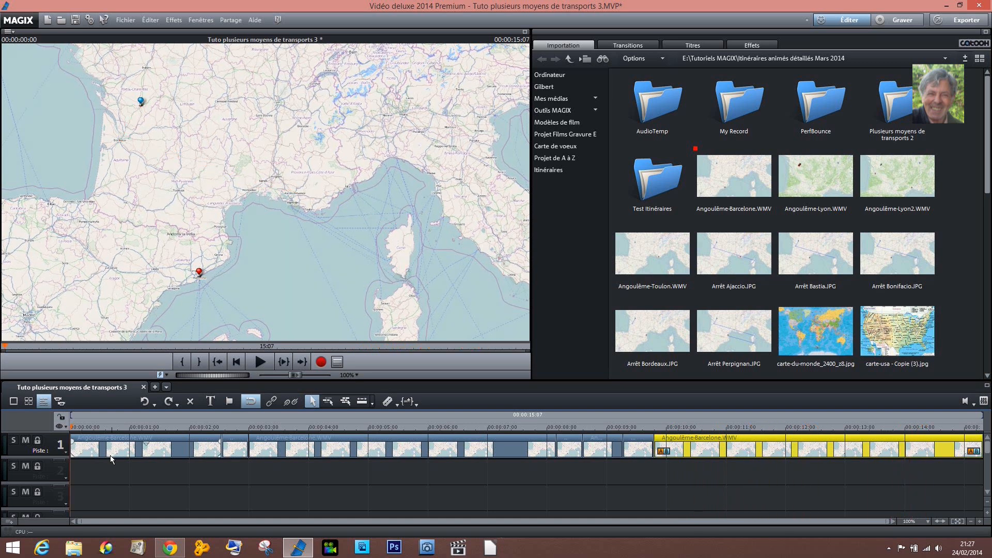
pyautogui.click(113, 449)
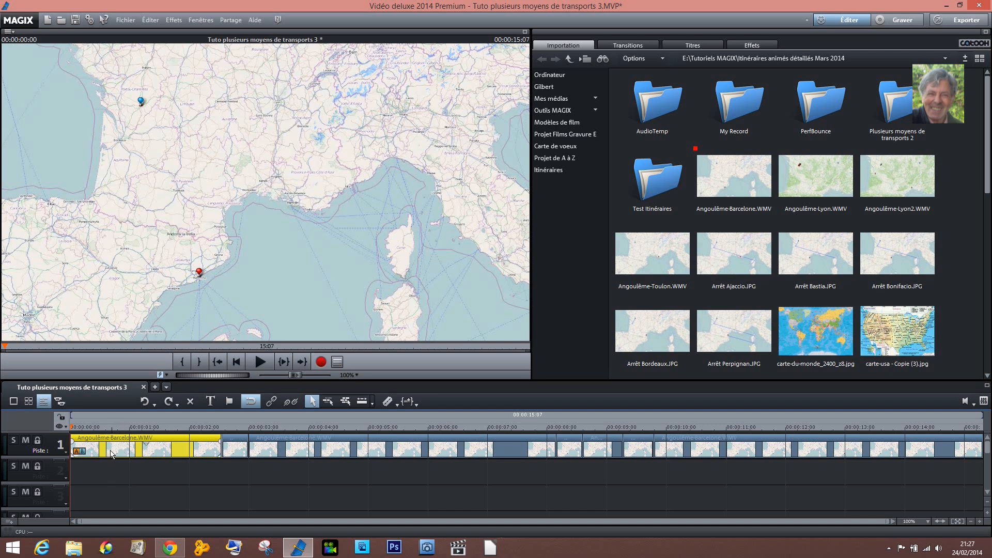
# Open the vehicle image folder C:\Program Files (x86)\MAGIX\Video deluxe 2014 Premium\GeoModule\AnimationObjects for importing
pyautogui.click(549, 75)
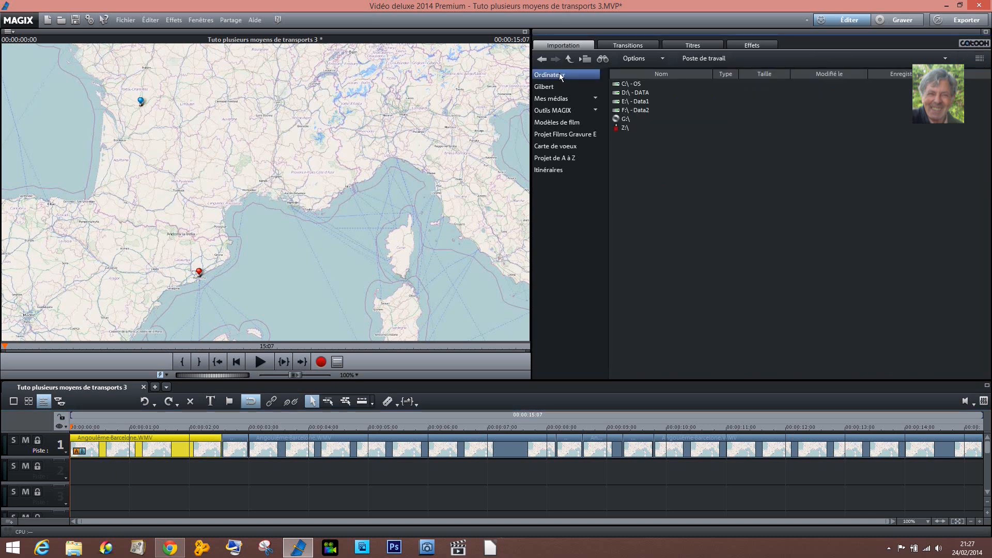
pyautogui.doubleClick(628, 84)
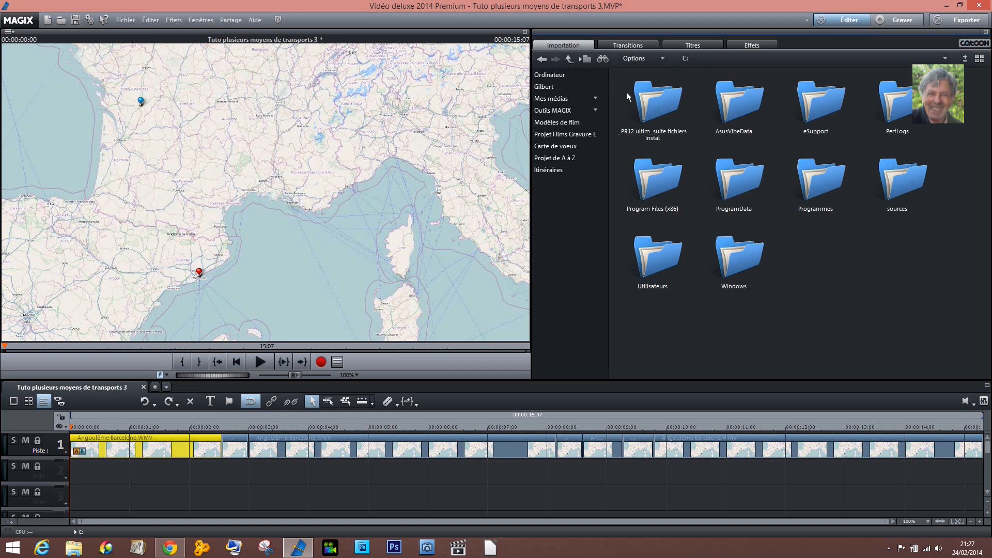
pyautogui.doubleClick(651, 189)
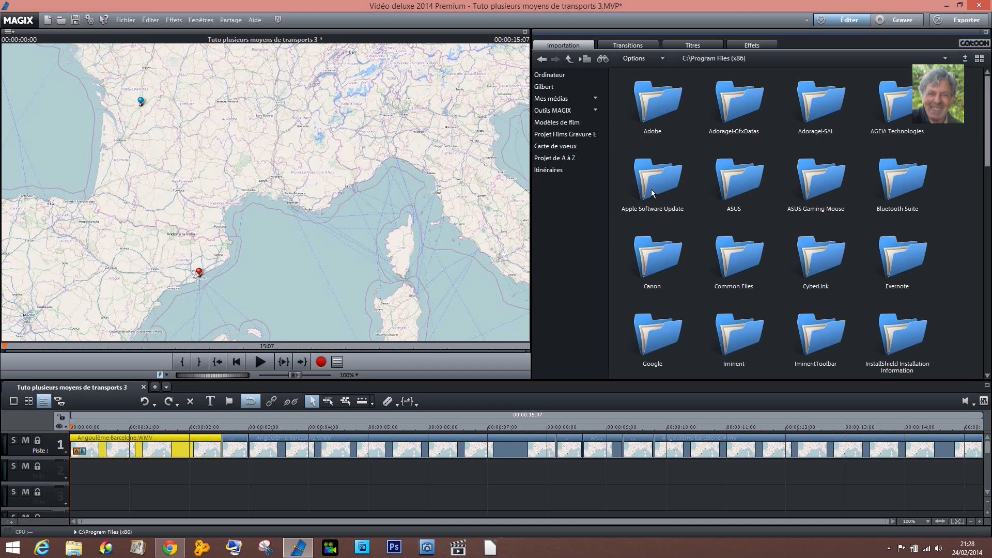
pyautogui.scroll(-3, 651, 189)
pyautogui.doubleClick(901, 178)
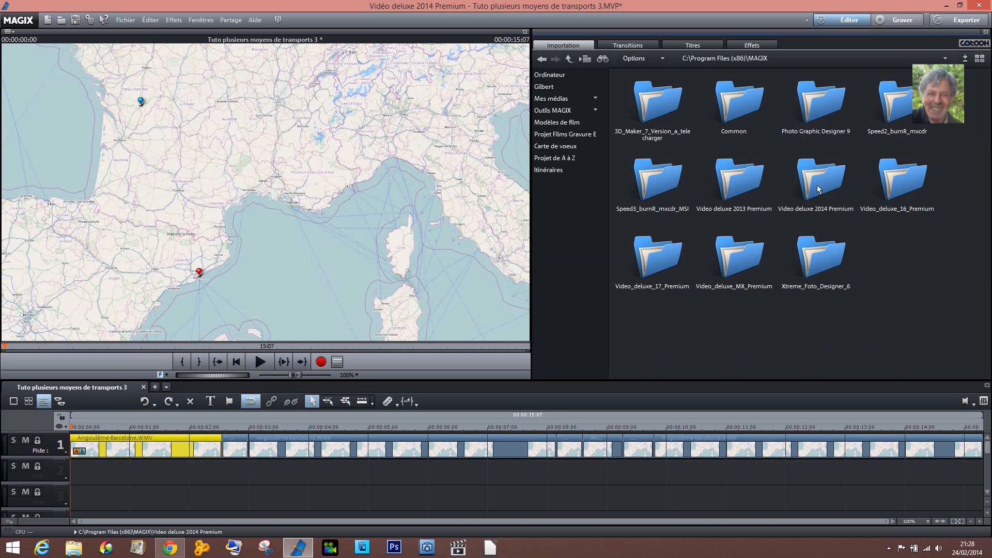
pyautogui.doubleClick(817, 185)
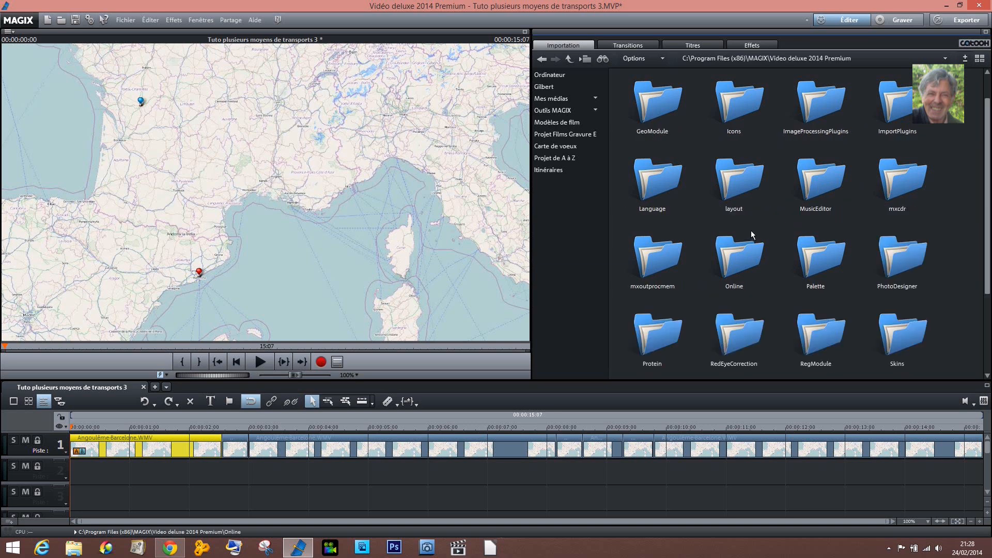
pyautogui.doubleClick(650, 122)
pyautogui.doubleClick(650, 98)
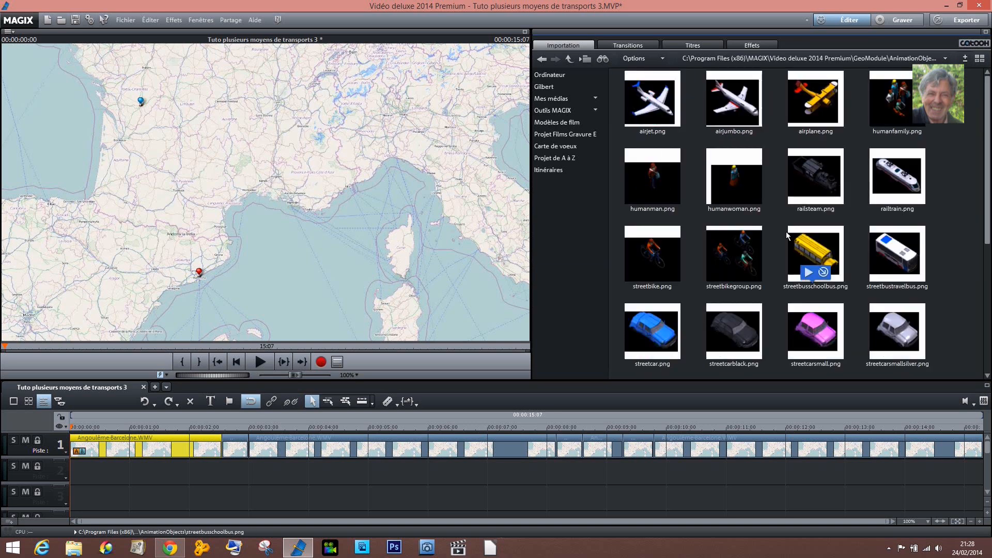
# Place streetjeep.png at the start of track 2, importing it without copying, and shorten it to 3 s
pyautogui.moveTo(987, 182); pyautogui.dragTo(987, 228)
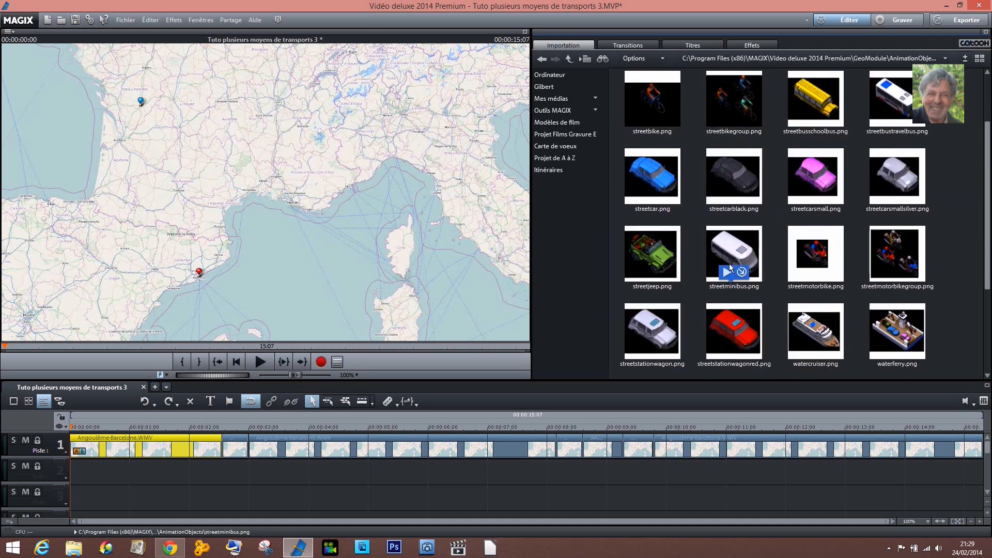
pyautogui.click(655, 254)
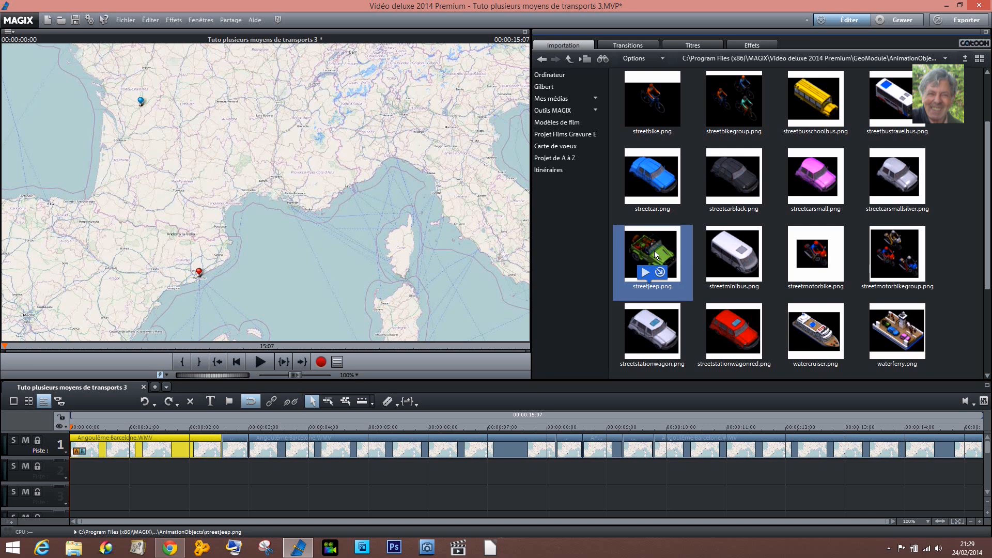
pyautogui.moveTo(510, 348); pyautogui.dragTo(118, 480)
pyautogui.click(624, 323)
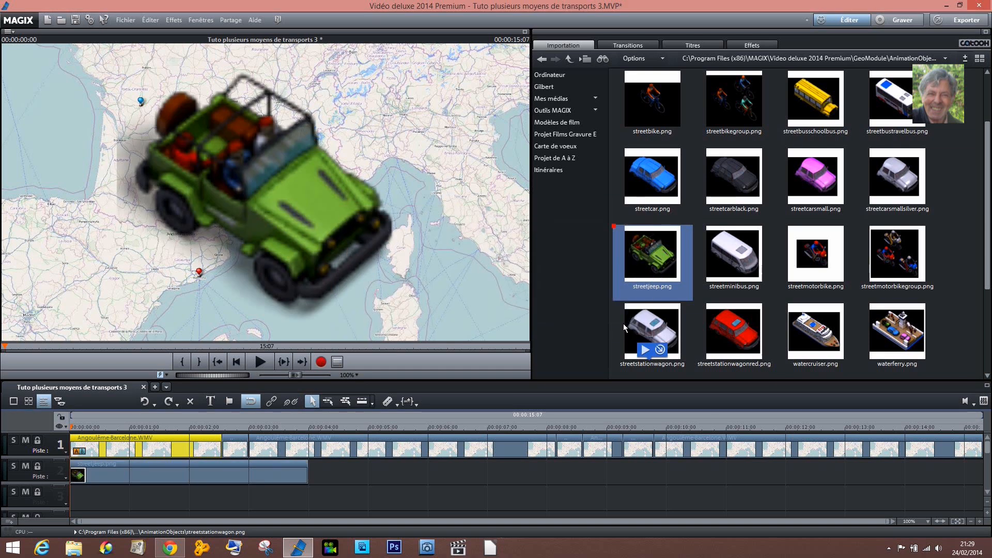
pyautogui.click(172, 476)
pyautogui.moveTo(307, 478); pyautogui.dragTo(250, 476)
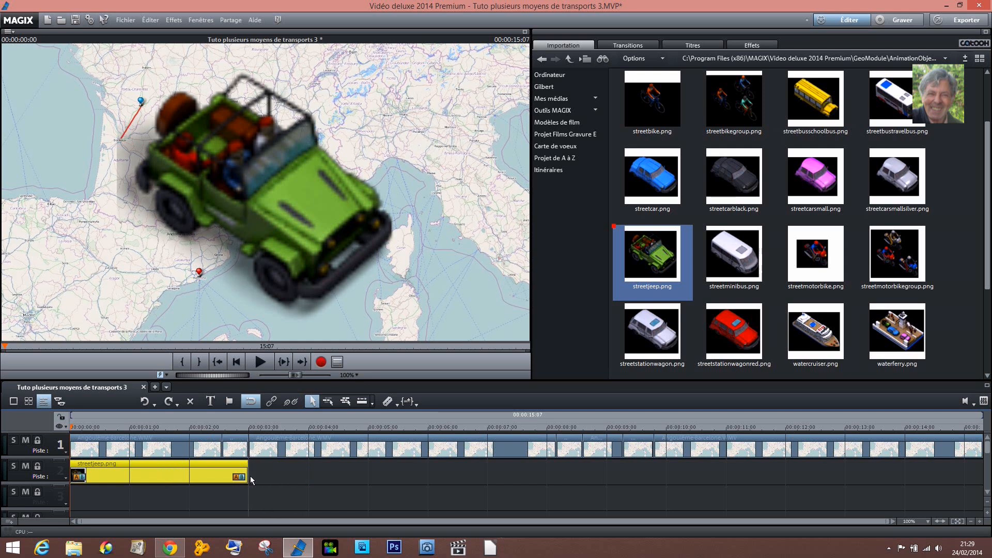
# Scale the jeep image down to 100 × 100 pixels and move it close to the blue departure pin at Angoulême
pyautogui.click(754, 45)
pyautogui.click(563, 82)
pyautogui.click(569, 93)
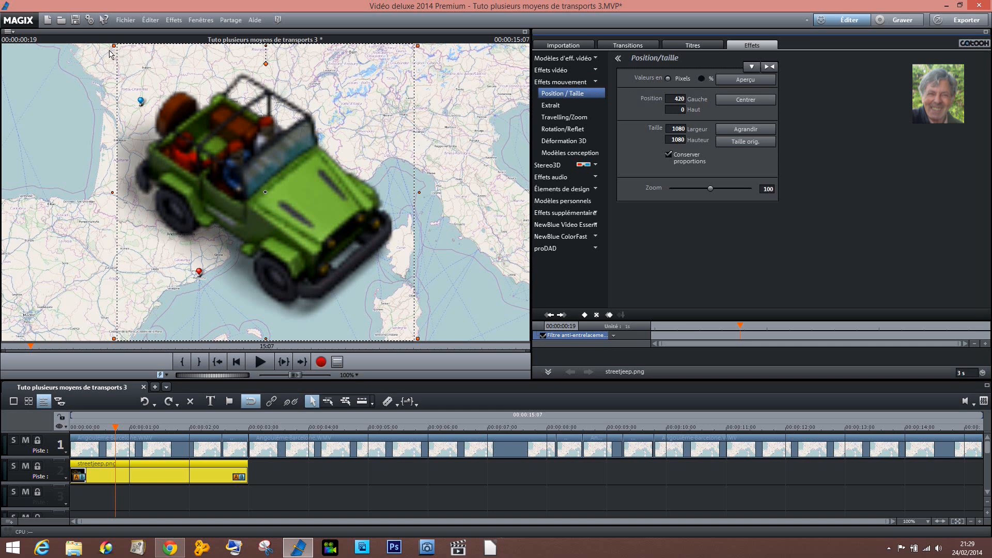
pyautogui.moveTo(114, 47); pyautogui.dragTo(328, 293)
pyautogui.moveTo(391, 274); pyautogui.dragTo(408, 275)
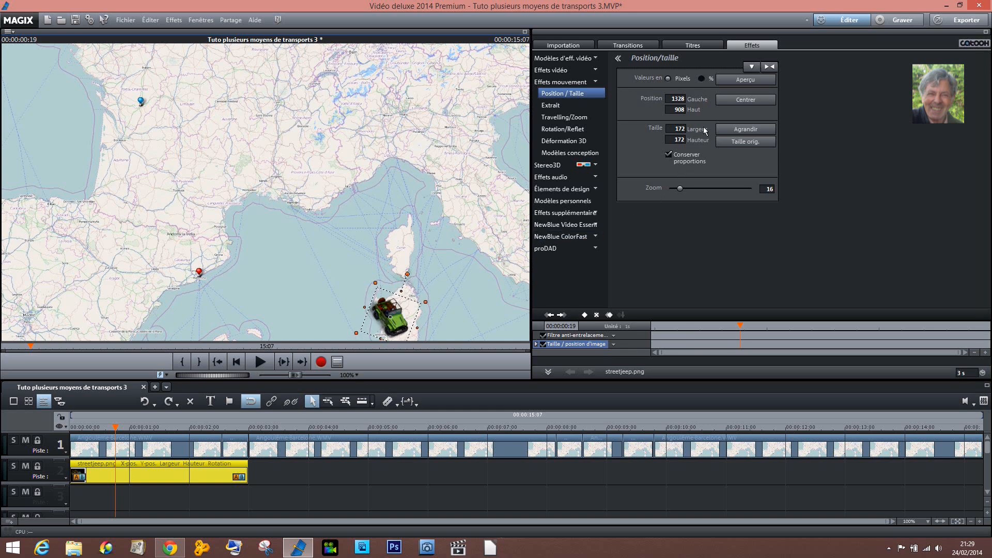
pyautogui.doubleClick(679, 129)
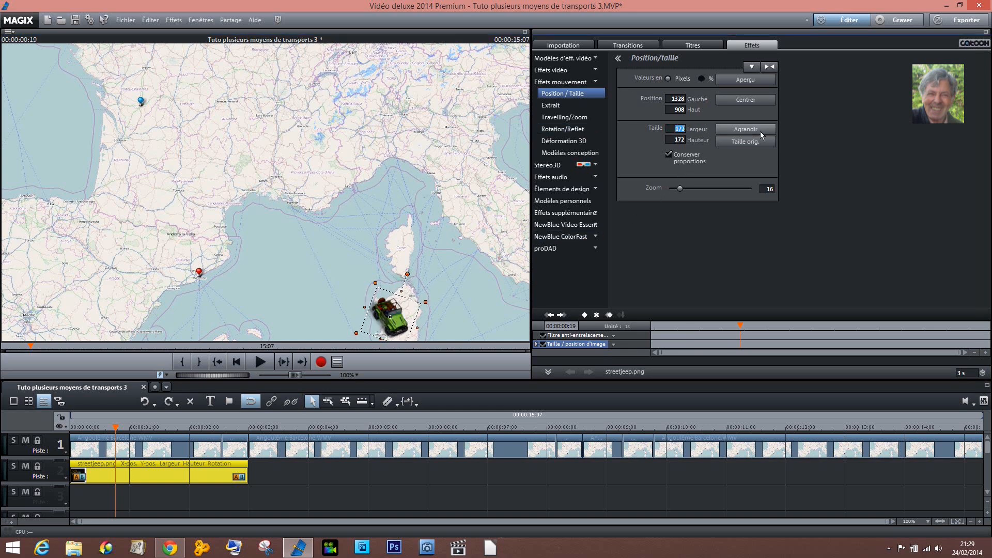
pyautogui.write('100')
pyautogui.press('Return')
pyautogui.moveTo(383, 310); pyautogui.dragTo(170, 129)
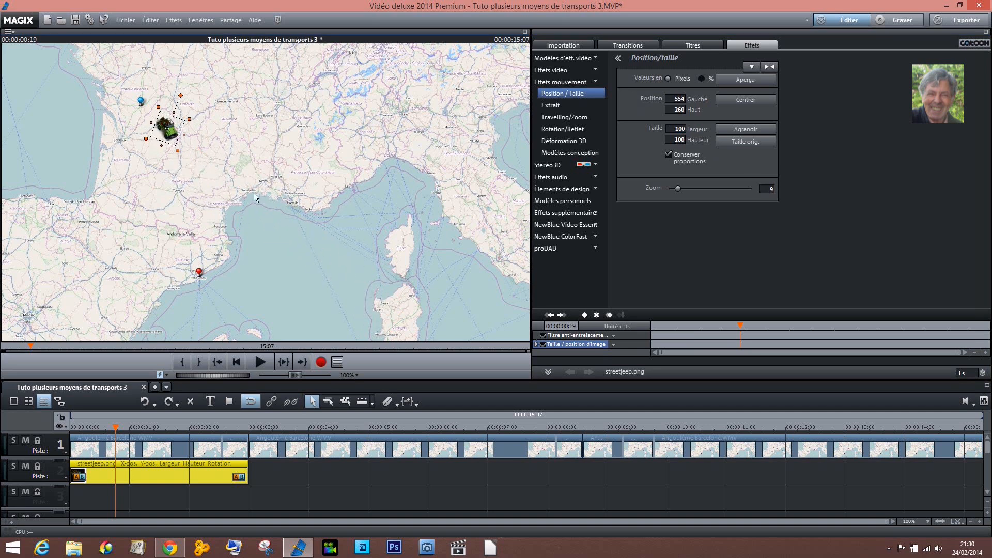
# Mirror the jeep horizontally, rotate it to 17 degrees and move it back near the Angoulême pin
pyautogui.click(575, 130)
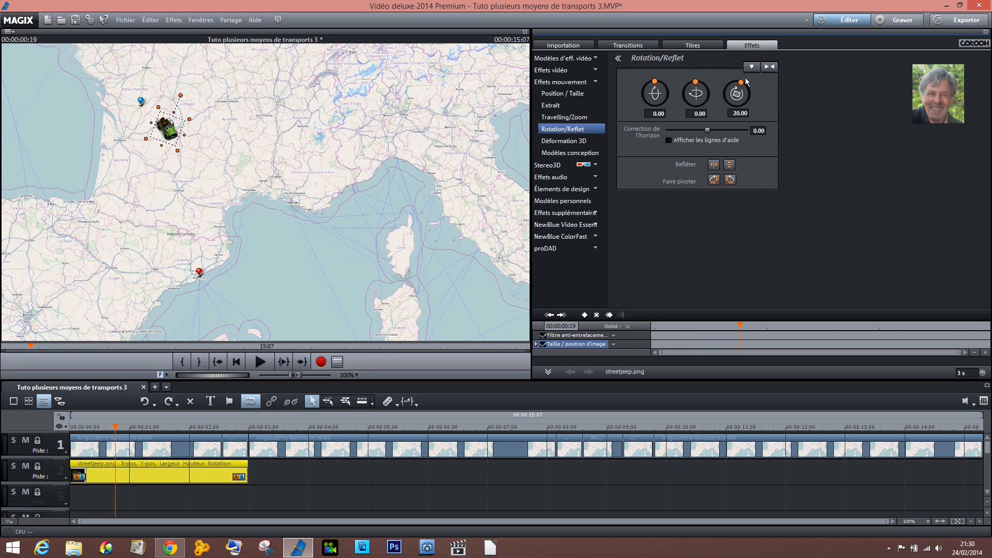
pyautogui.moveTo(742, 82)
pyautogui.mouseDown()
pyautogui.moveTo(751, 79)
pyautogui.moveTo(753, 93)
pyautogui.mouseUp()
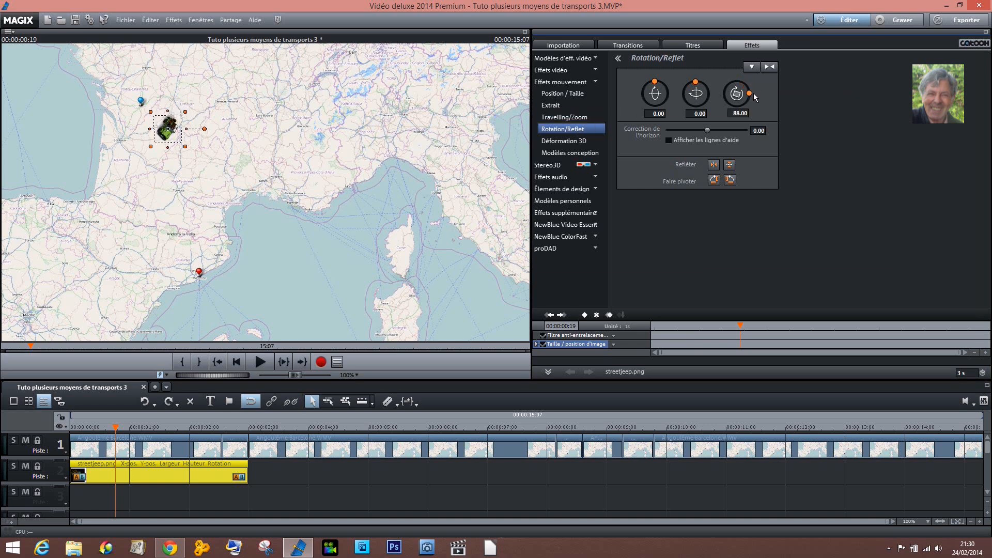
pyautogui.click(713, 165)
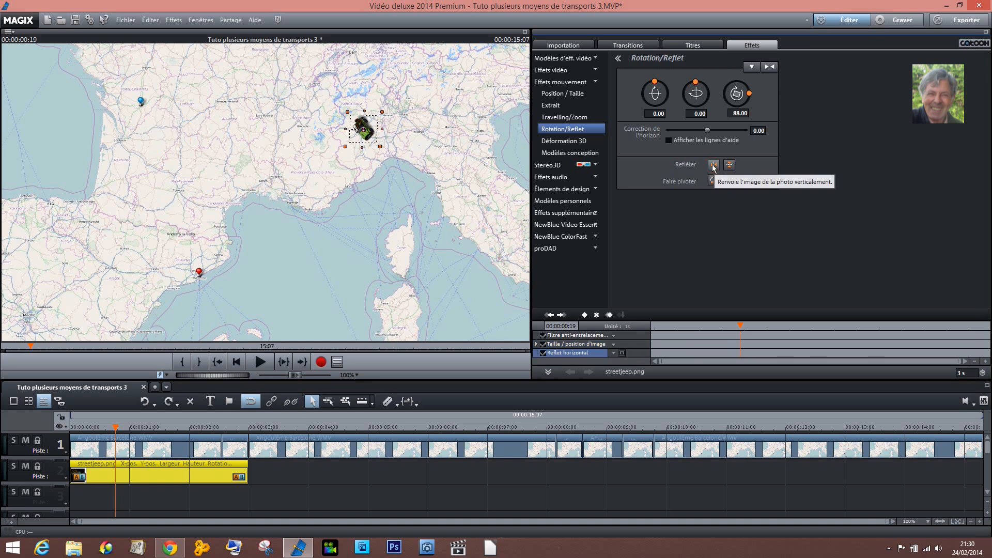
pyautogui.moveTo(749, 95); pyautogui.dragTo(748, 71)
pyautogui.moveTo(363, 126); pyautogui.dragTo(182, 110)
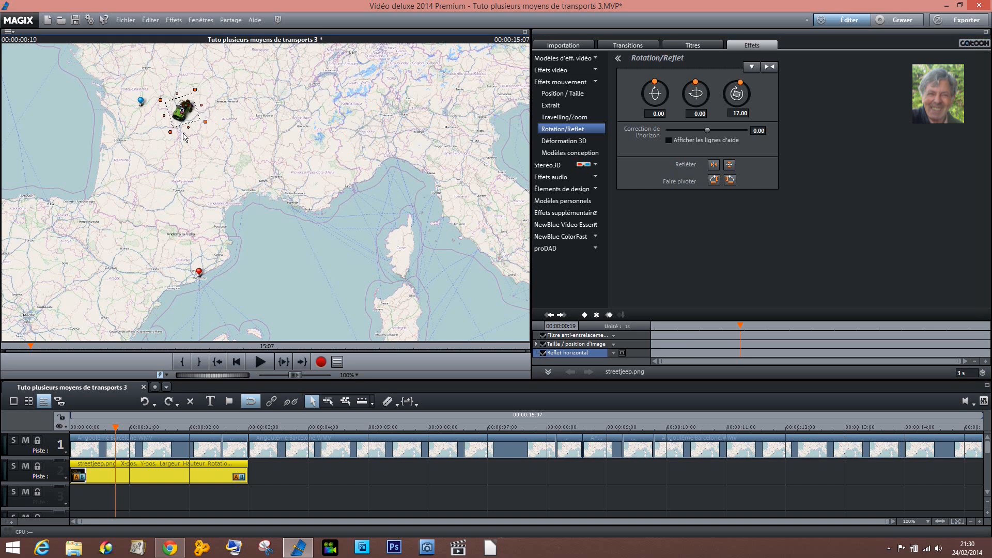
# At 00:00:02:00, move the jeep onto the Angoulême pin and set a size/position keyframe
pyautogui.click(117, 427)
pyautogui.moveTo(118, 428); pyautogui.dragTo(189, 435)
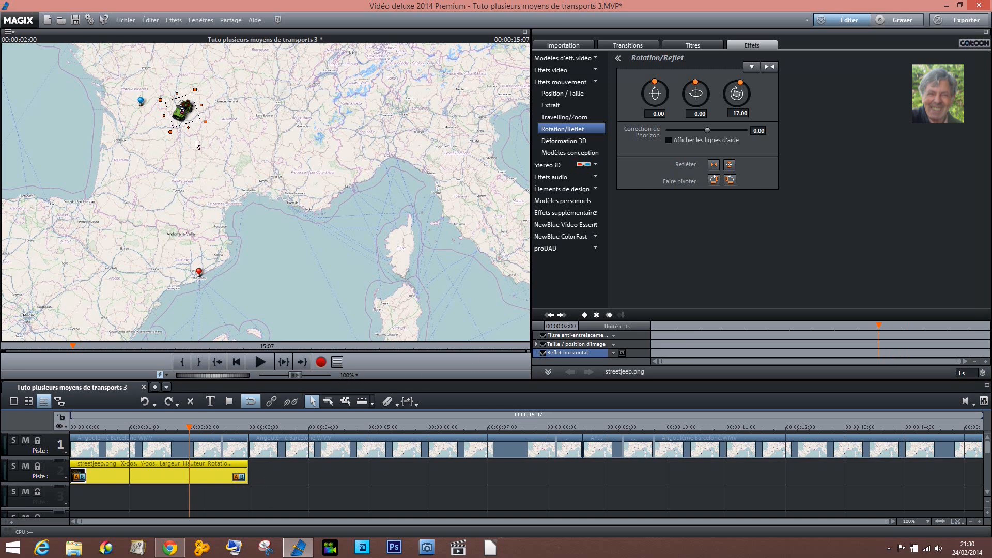
pyautogui.moveTo(189, 116); pyautogui.dragTo(146, 109)
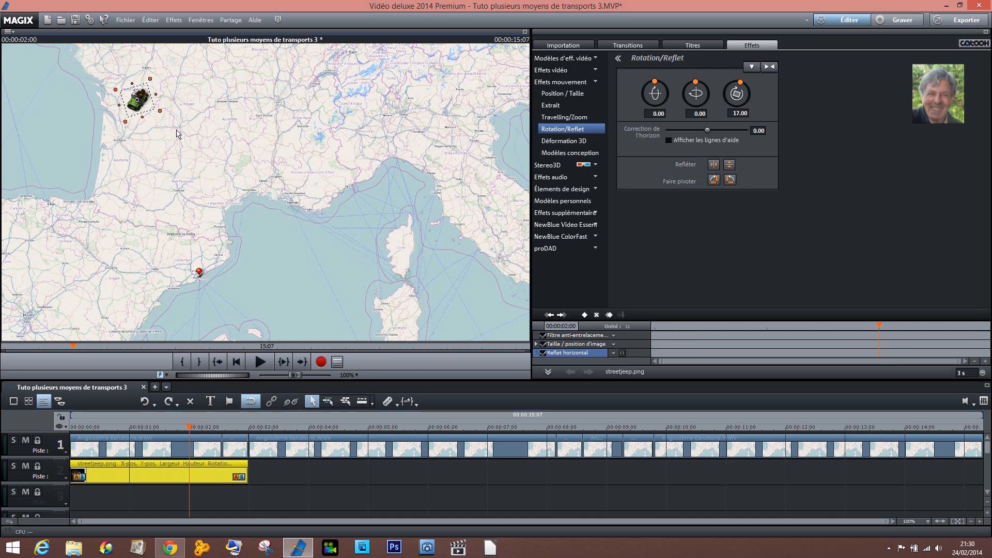
pyautogui.click(585, 315)
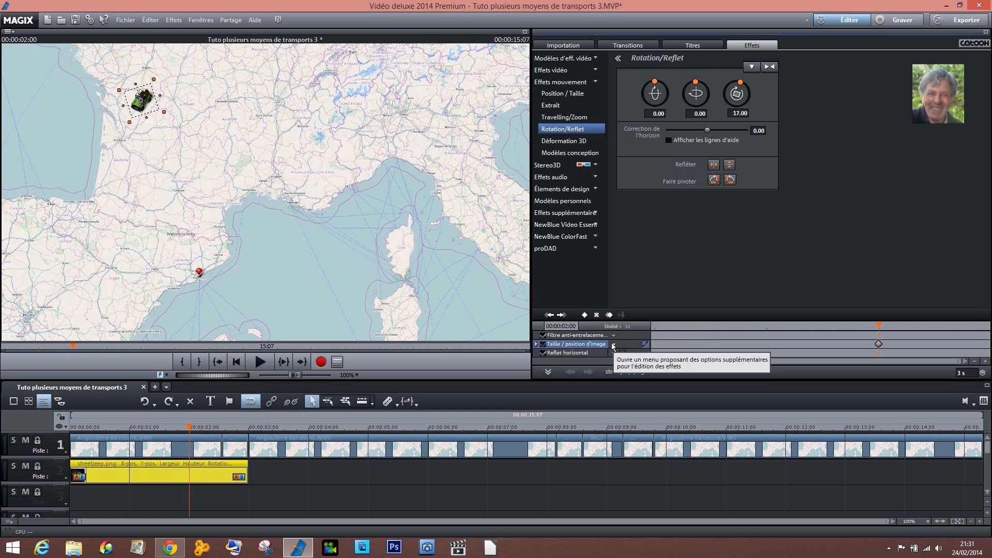
# At 00:00:02:14, move the jeep to Bordeaux at the end of the red line, adding a second position keyframe
pyautogui.click(613, 345)
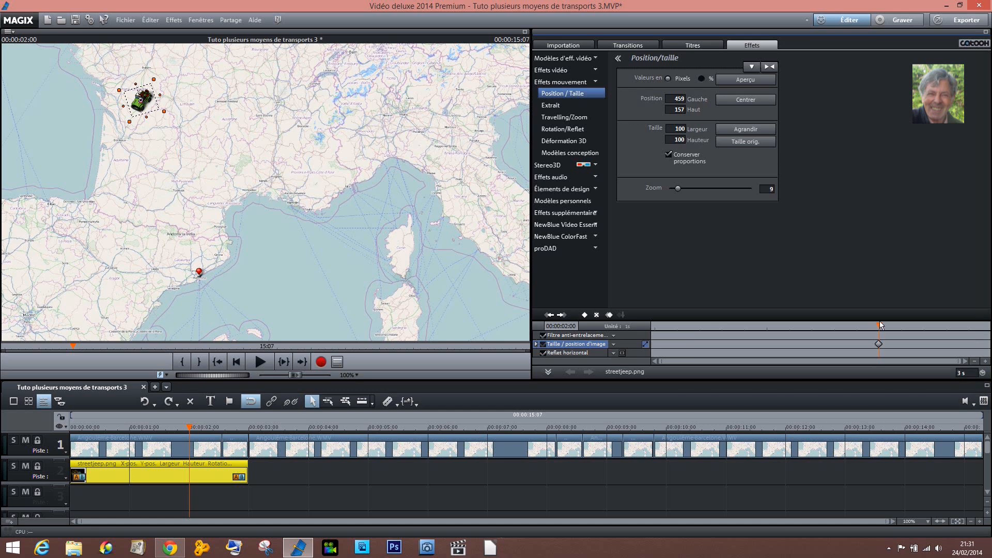
pyautogui.moveTo(879, 321); pyautogui.dragTo(908, 318)
pyautogui.press('Right')
pyautogui.press('Right')
pyautogui.press('Right')
pyautogui.press('Right')
pyautogui.press('Right')
pyautogui.press('Right')
pyautogui.press('Right')
pyautogui.moveTo(143, 101); pyautogui.dragTo(120, 141)
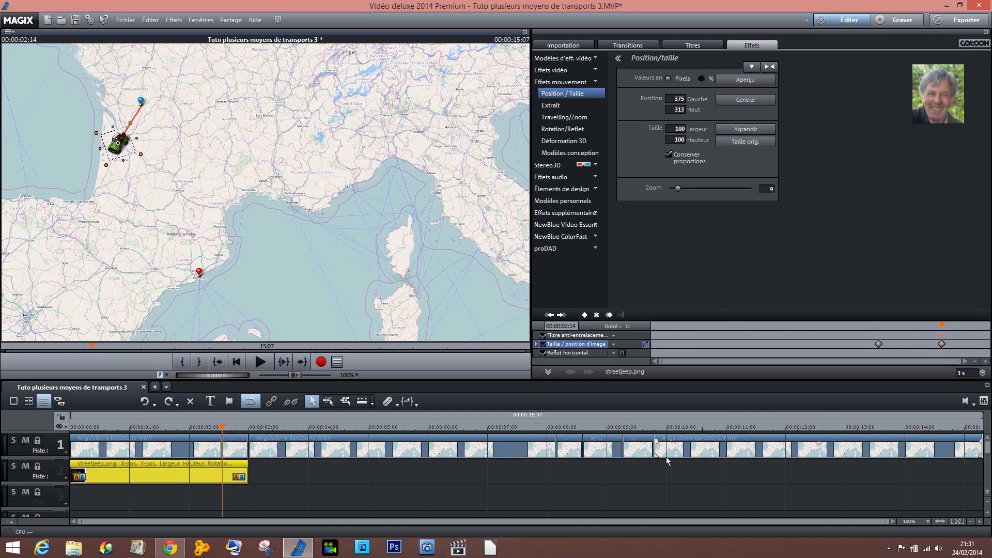
# Insert airjet.png on track 2 from 00:00:02:14, importing it without copying, and extend it to the start of the Bastia still image
pyautogui.moveTo(220, 431); pyautogui.dragTo(223, 455)
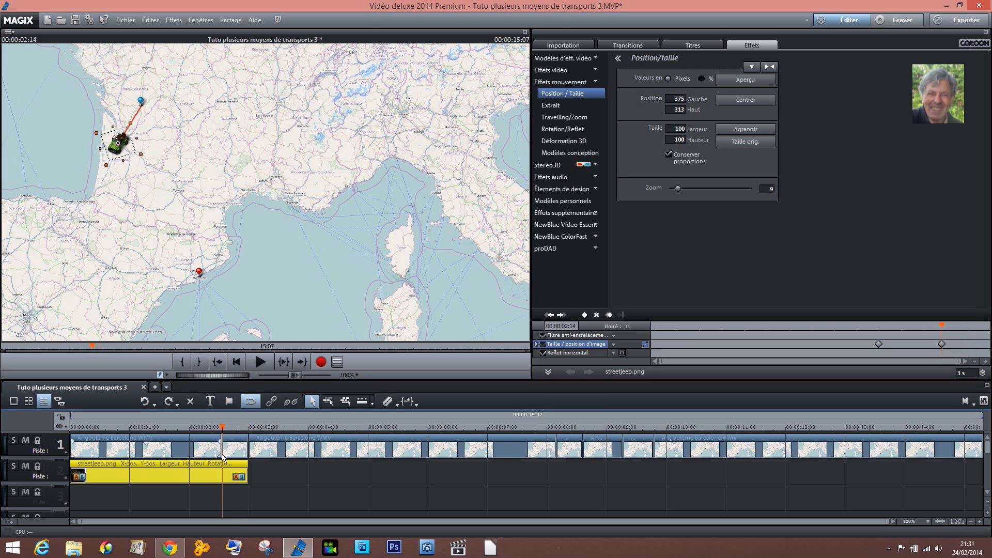
pyautogui.click(569, 44)
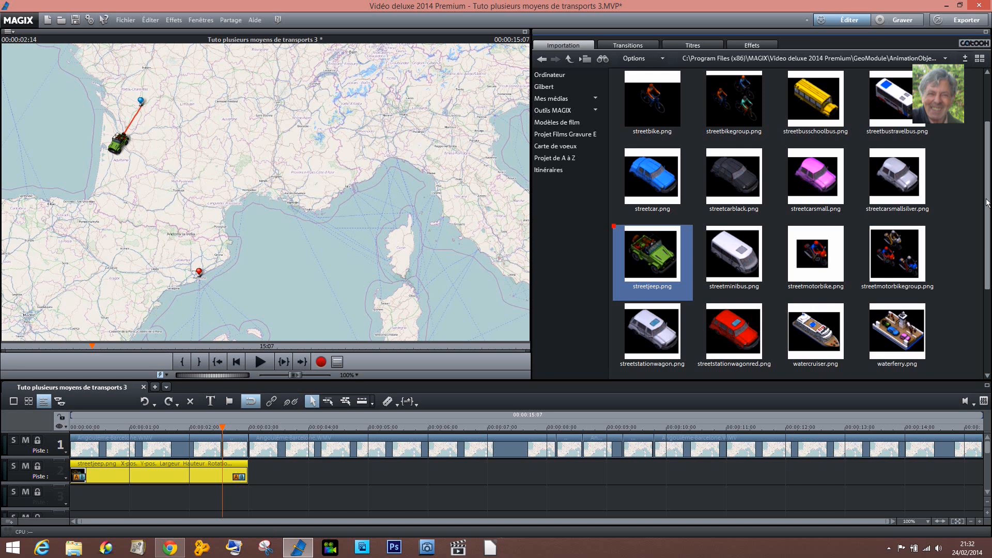
pyautogui.moveTo(988, 205); pyautogui.dragTo(988, 117)
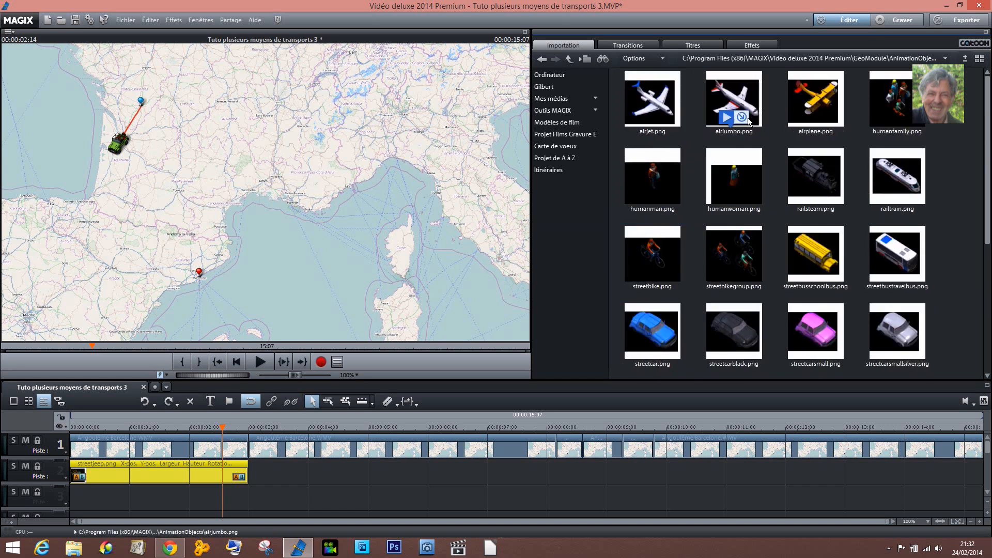
pyautogui.click(661, 104)
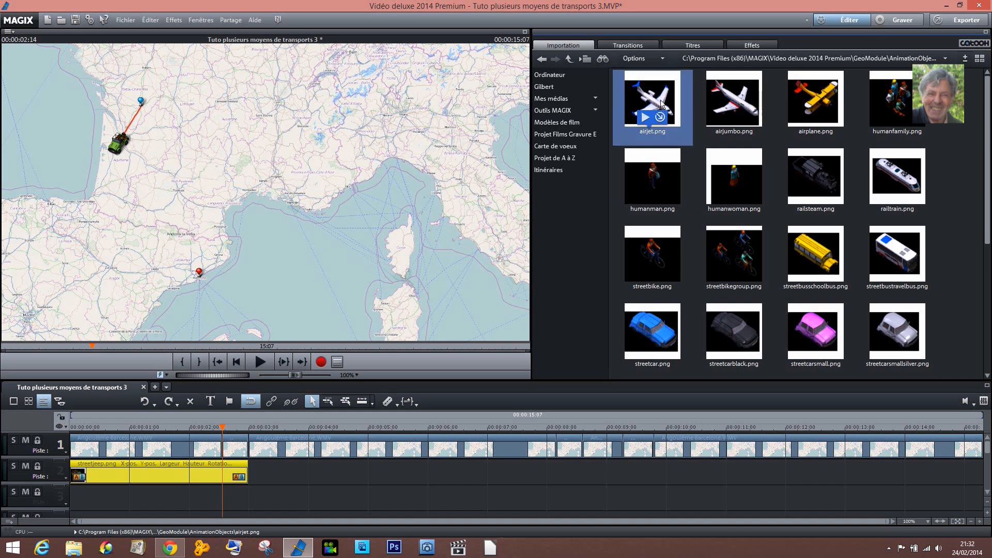
pyautogui.moveTo(627, 248); pyautogui.dragTo(268, 475)
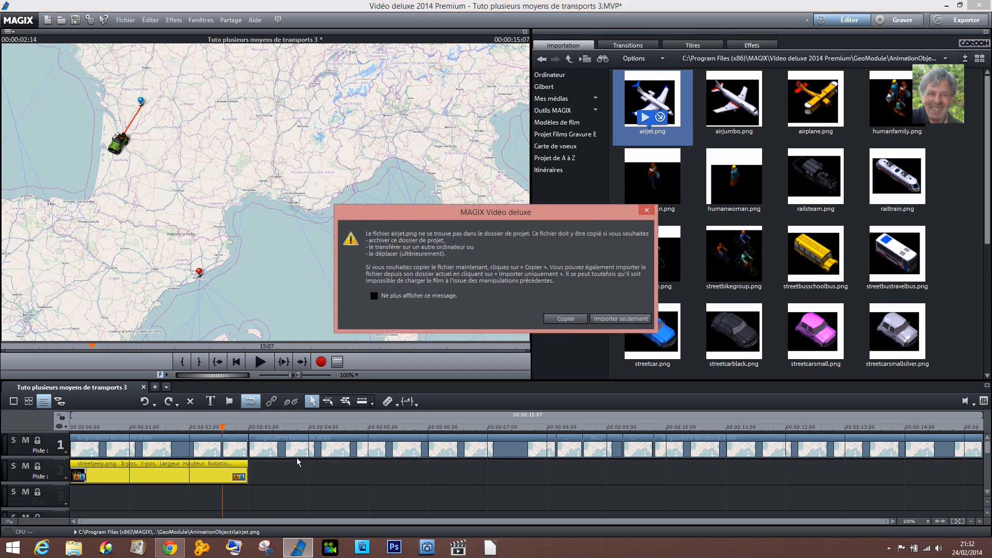
pyautogui.click(621, 318)
pyautogui.moveTo(393, 494); pyautogui.dragTo(366, 475)
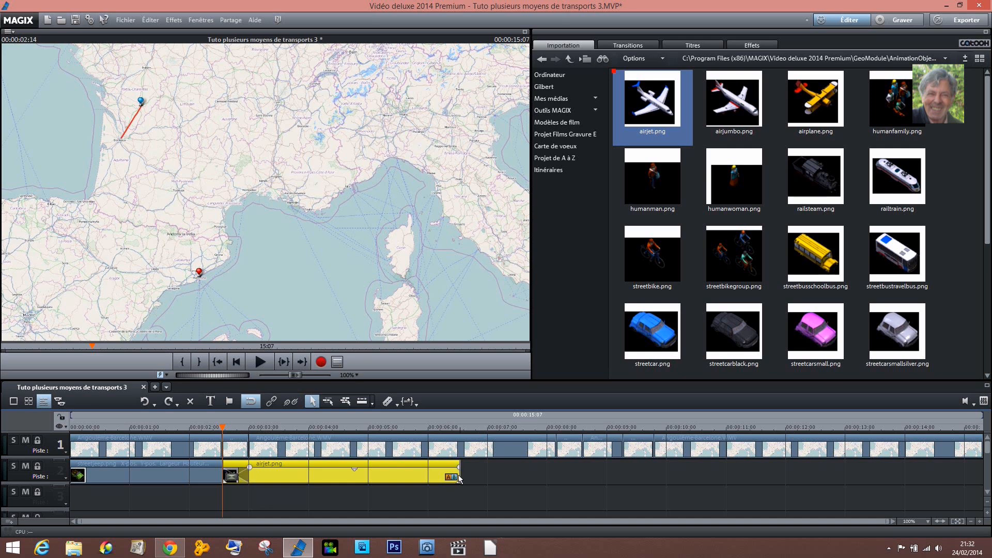
pyautogui.moveTo(459, 478); pyautogui.dragTo(557, 478)
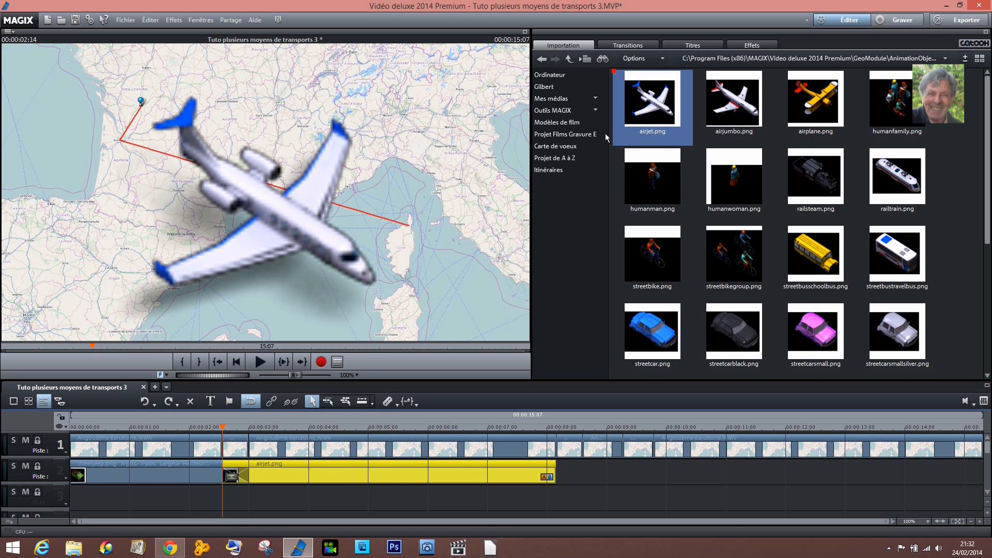
# Set the jet image's size to 200 × 200 pixels, keeping its proportions
pyautogui.click(752, 46)
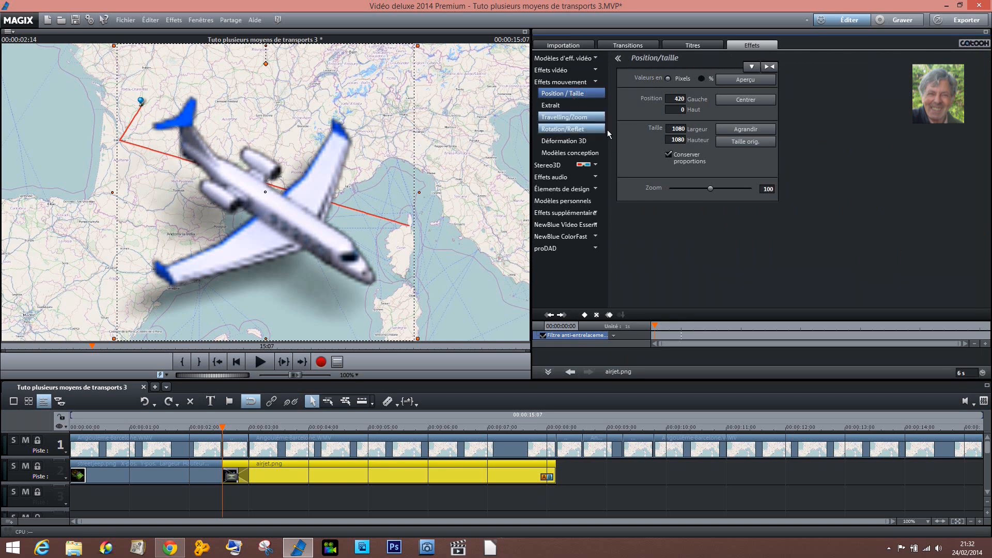
pyautogui.write('200')
pyautogui.press('Return')
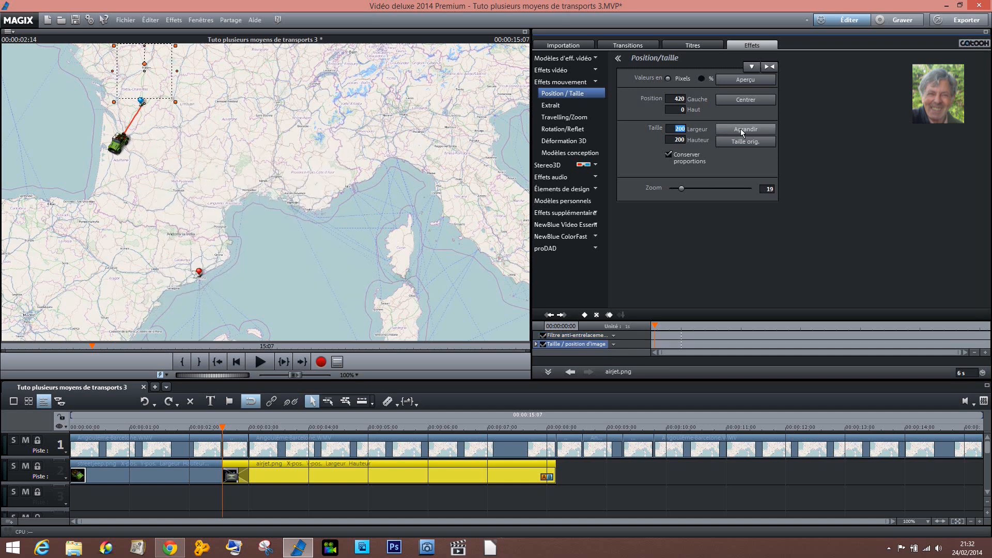
# Rotate the jet to -15° and place it on Bordeaux at 00:00:03:00, setting a size/position keyframe there
pyautogui.click(277, 428)
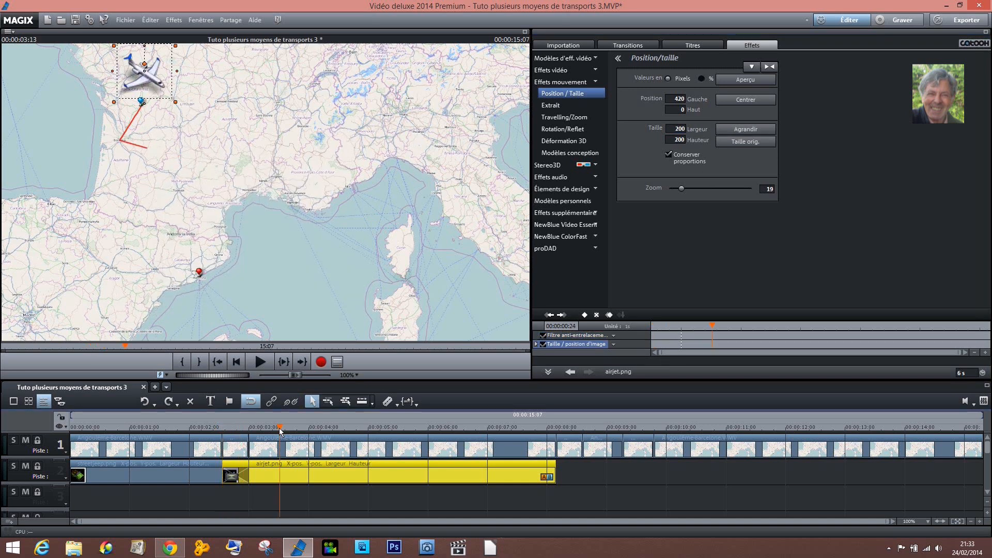
pyautogui.moveTo(150, 73); pyautogui.dragTo(118, 144)
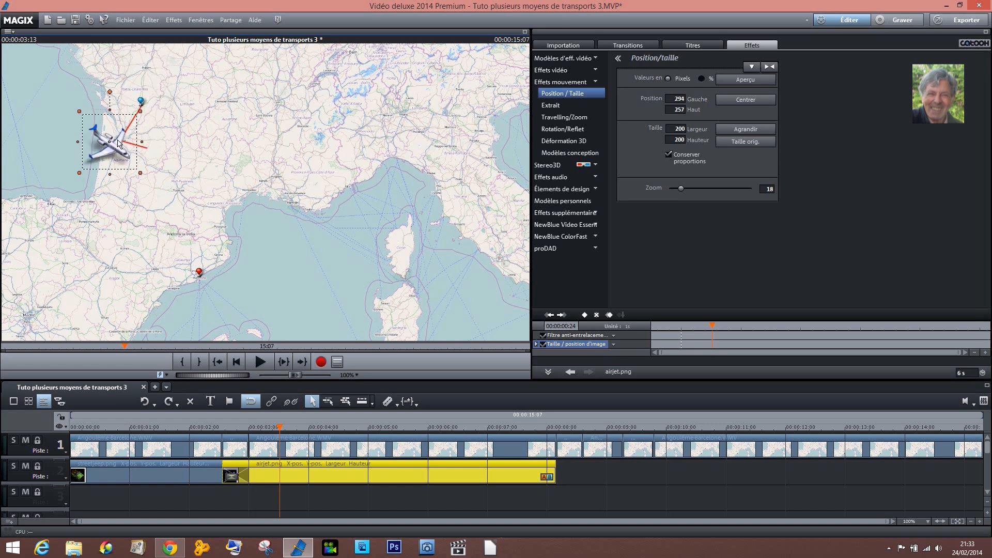
pyautogui.click(572, 130)
pyautogui.moveTo(736, 81); pyautogui.dragTo(733, 81)
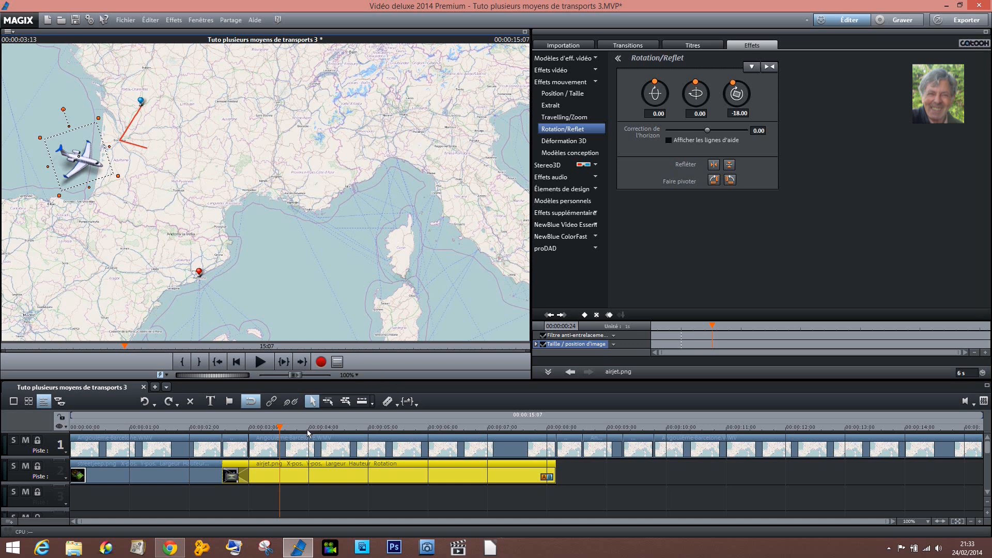
pyautogui.moveTo(280, 429); pyautogui.dragTo(249, 429)
pyautogui.moveTo(78, 168); pyautogui.dragTo(120, 140)
pyautogui.moveTo(106, 86); pyautogui.dragTo(109, 85)
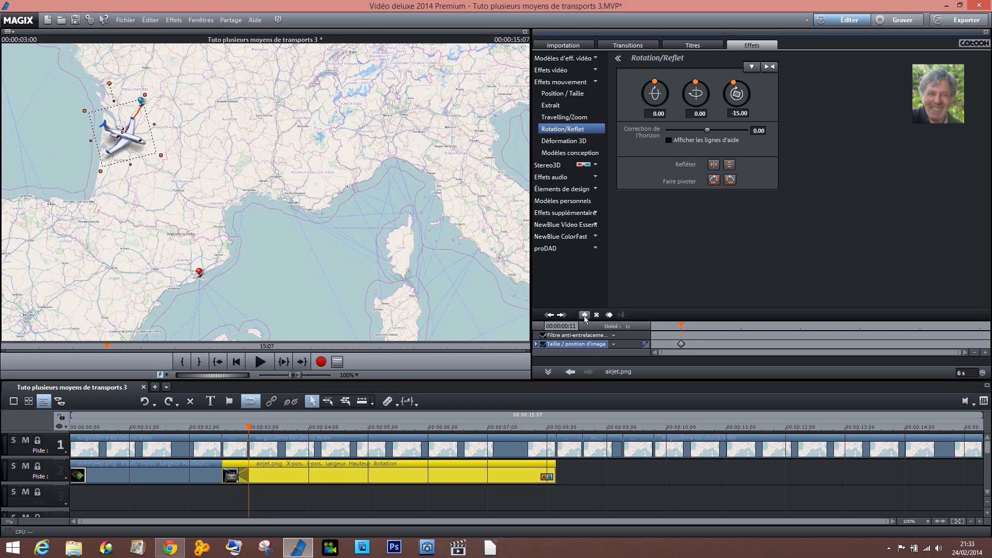
# Extend the jet clip to the end of the Bastia still and, at 00:00:08:04, move the jet onto Bastia, adding a second position keyframe
pyautogui.moveTo(681, 327); pyautogui.dragTo(984, 353)
pyautogui.moveTo(554, 481); pyautogui.dragTo(578, 491)
pyautogui.moveTo(552, 426); pyautogui.dragTo(557, 427)
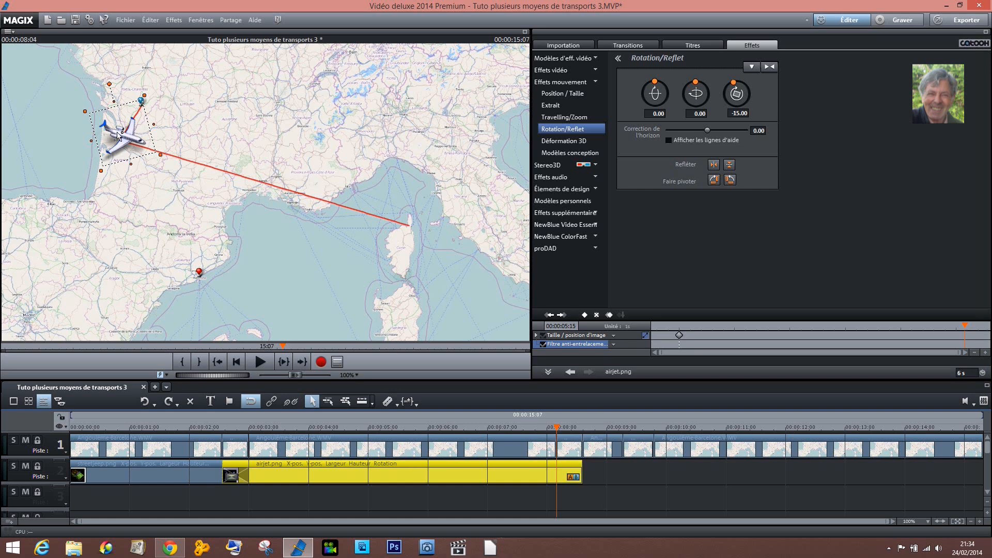
pyautogui.moveTo(118, 136); pyautogui.dragTo(404, 225)
pyautogui.click(547, 427)
pyautogui.moveTo(547, 429); pyautogui.dragTo(485, 410)
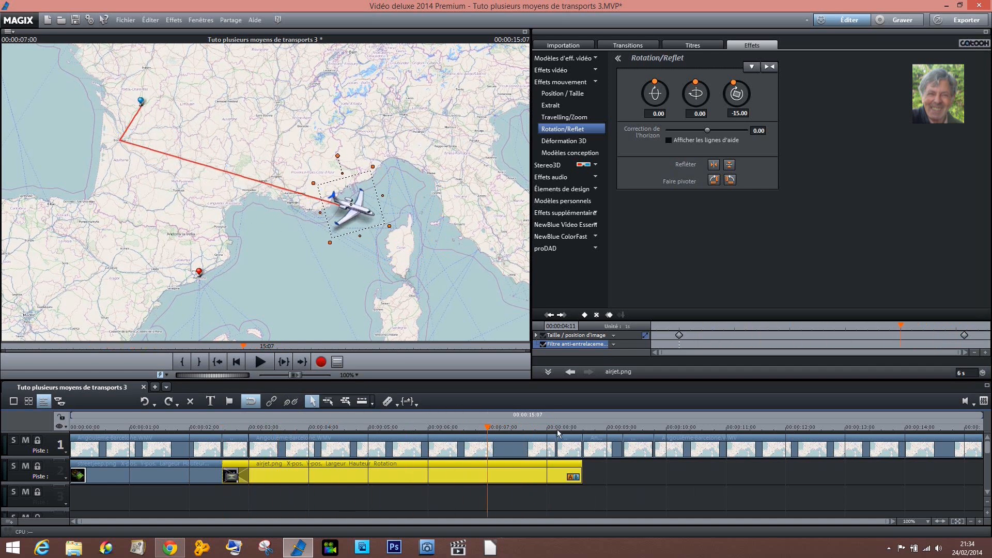
# Insert cyclisme.gif from the Itinéraires folder on track 3 at 00:00:08:04, where the jet reaches Bastia
pyautogui.moveTo(553, 428)
pyautogui.mouseDown()
pyautogui.moveTo(570, 428)
pyautogui.moveTo(539, 427)
pyautogui.moveTo(556, 427)
pyautogui.mouseUp()
pyautogui.click(563, 45)
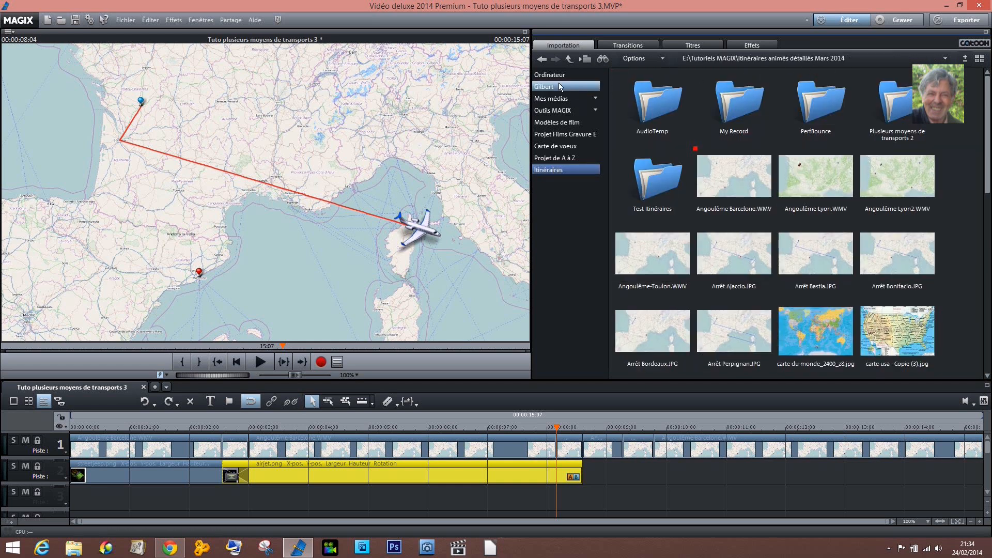
pyautogui.click(542, 59)
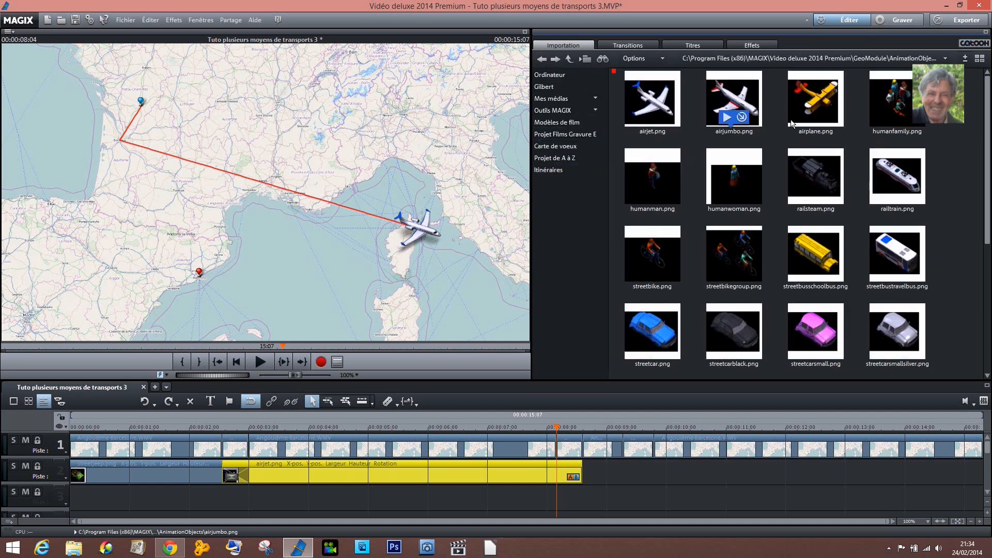
pyautogui.scroll(-3, 763, 73)
pyautogui.moveTo(986, 208); pyautogui.dragTo(990, 140)
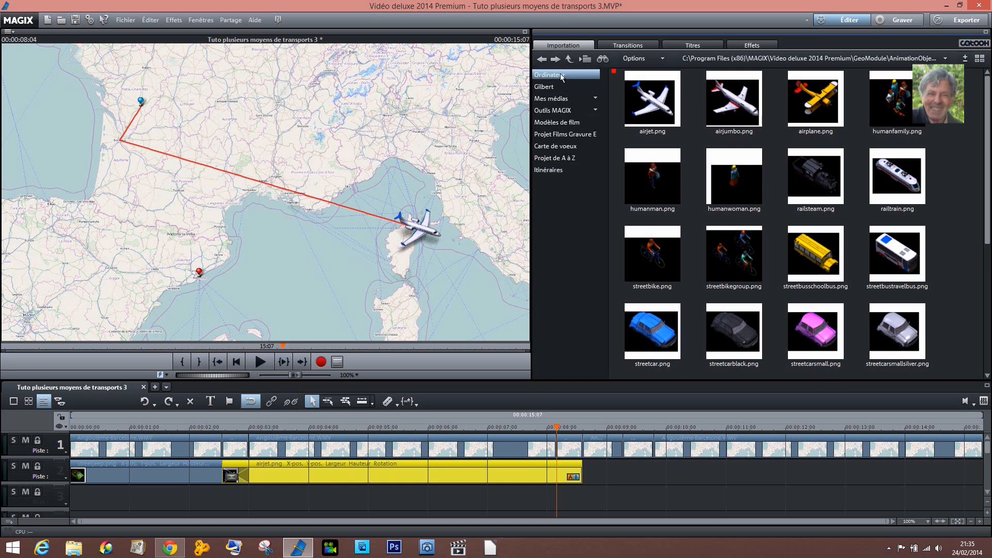
pyautogui.click(551, 170)
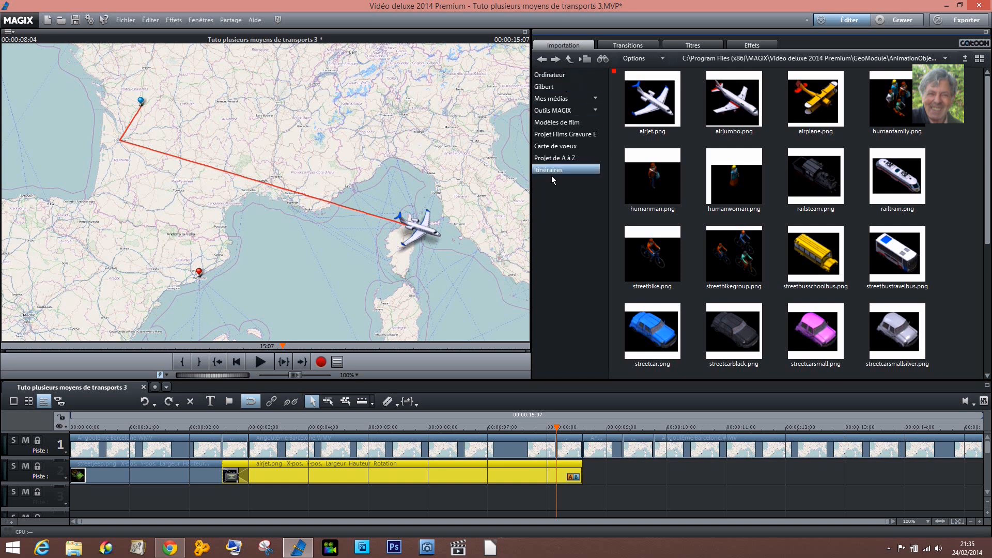
pyautogui.scroll(-2, 989, 223)
pyautogui.scroll(-2, 989, 224)
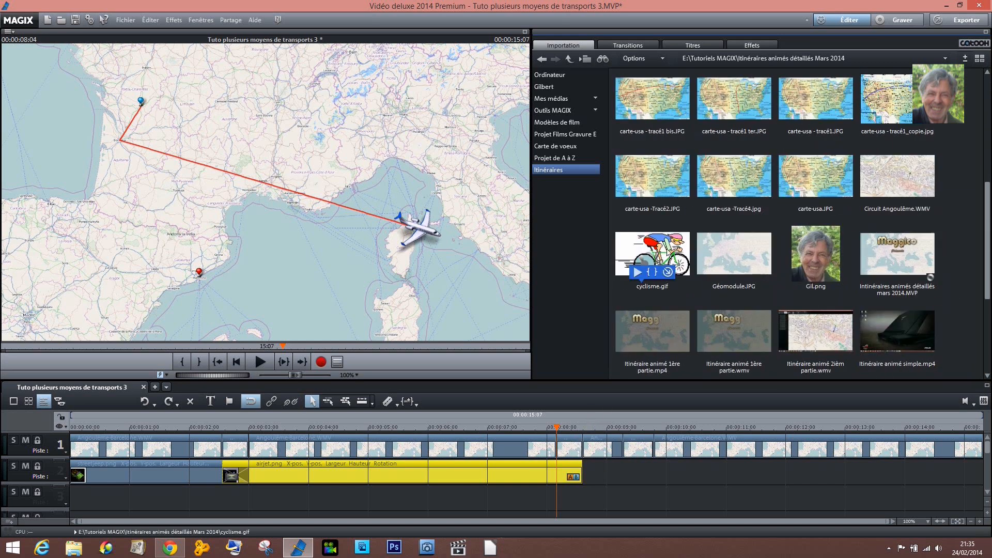
pyautogui.click(667, 250)
pyautogui.moveTo(664, 298); pyautogui.dragTo(865, 500)
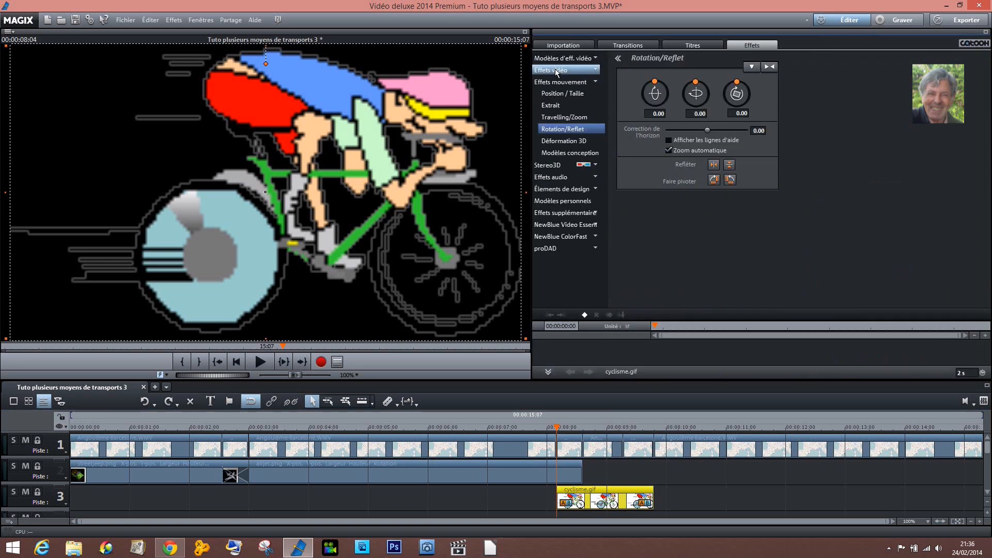
# Make the cyclist animation's black background transparent with the Noir chroma key of the Chrominance effect
pyautogui.click(555, 71)
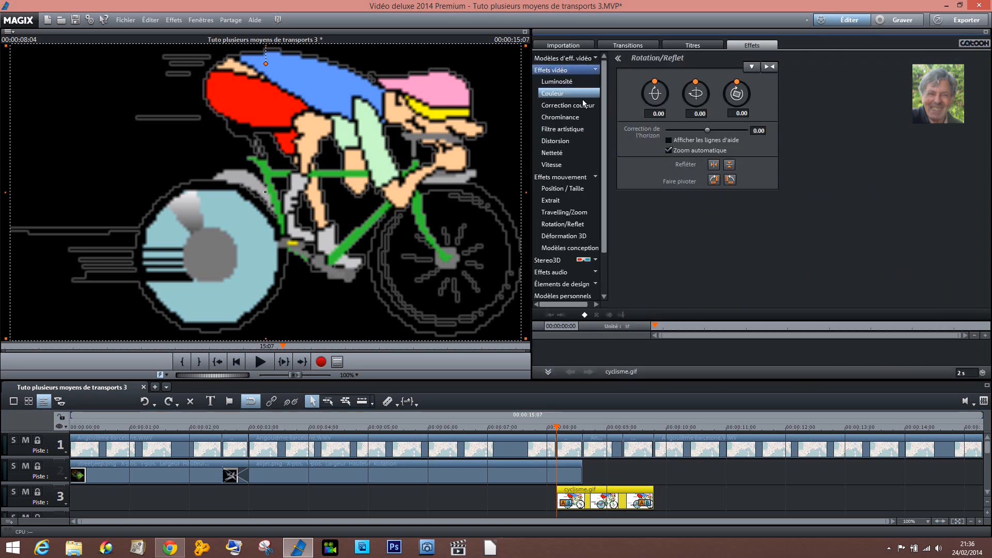
pyautogui.click(568, 117)
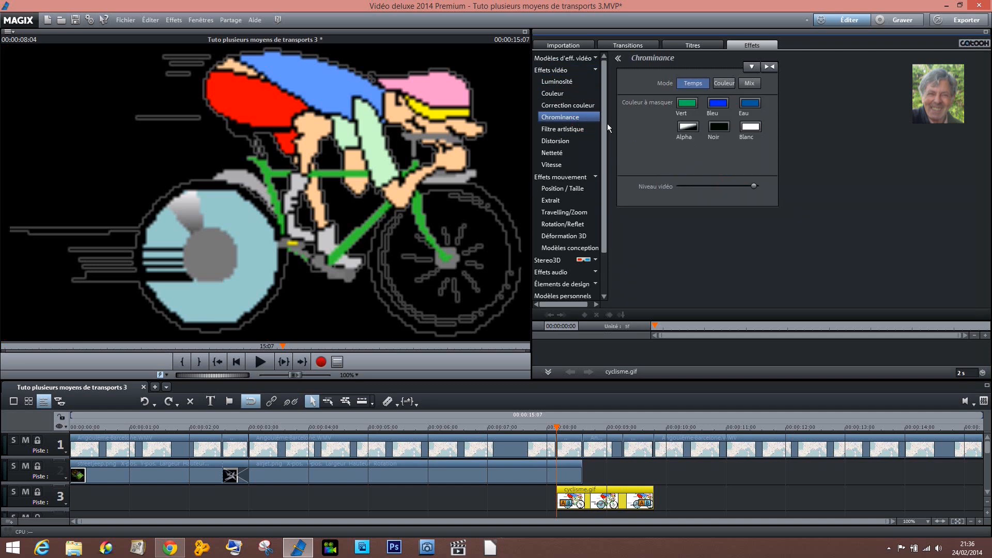
pyautogui.click(720, 129)
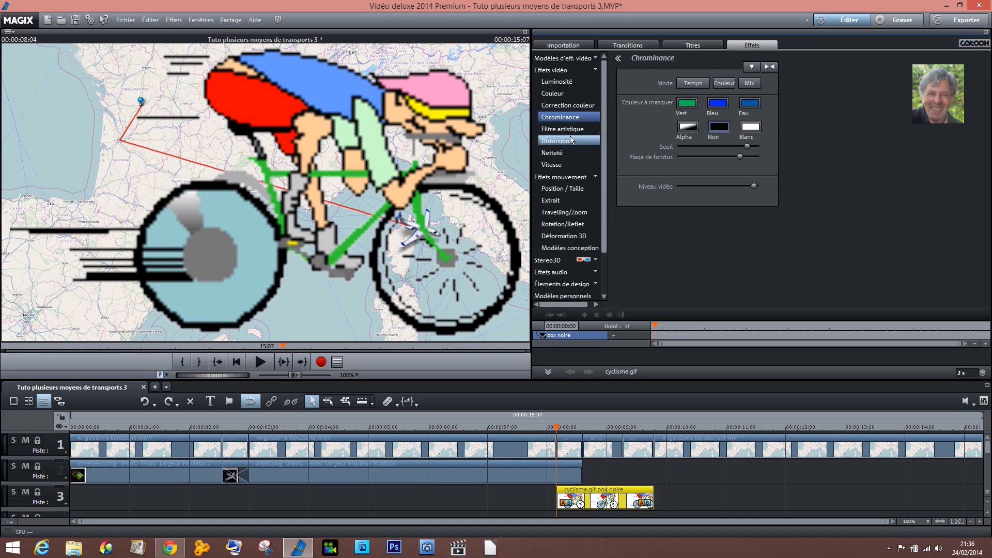
# Shrink the cyclist image to about 199 × 116 pixels and turn it to head south from Bastia
pyautogui.click(568, 189)
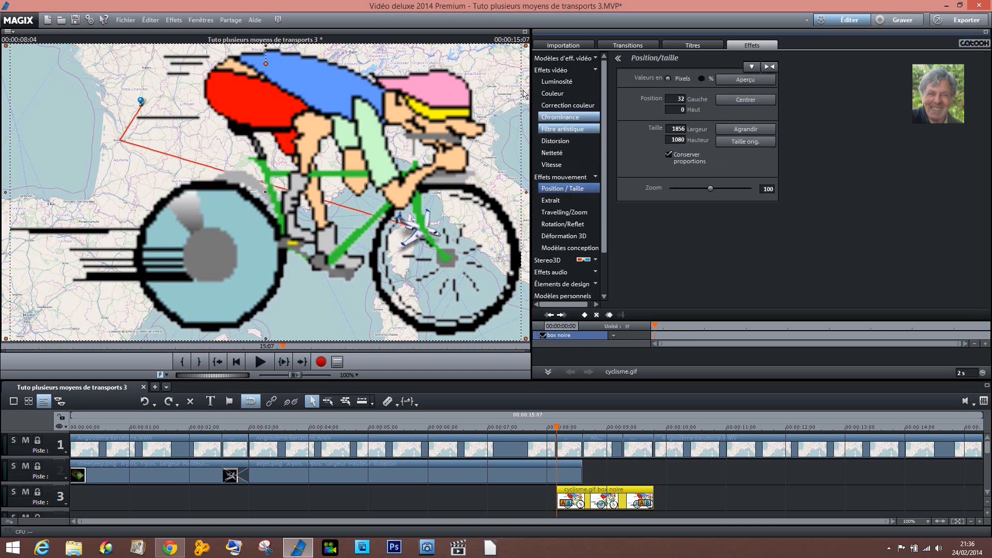
pyautogui.moveTo(526, 47); pyautogui.dragTo(422, 244)
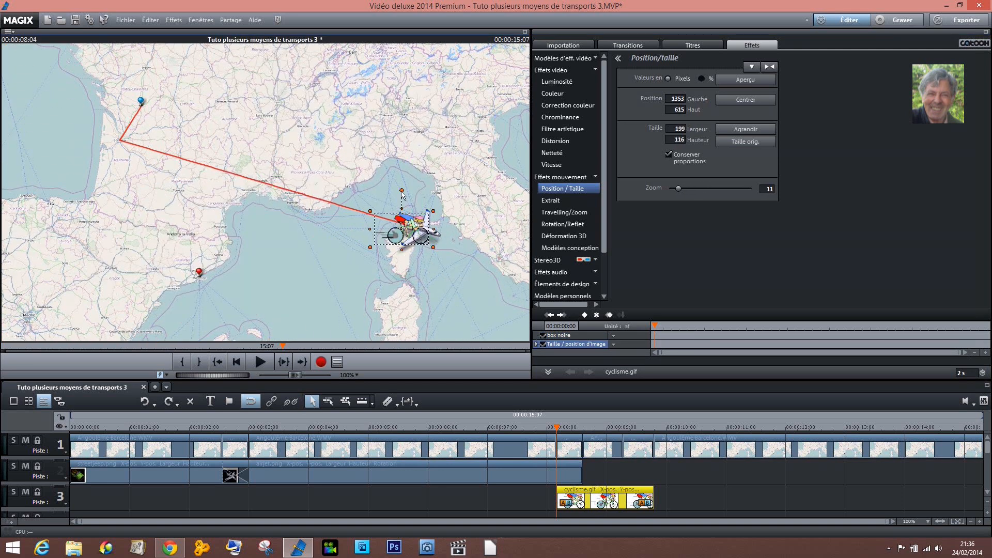
pyautogui.moveTo(402, 194); pyautogui.dragTo(447, 241)
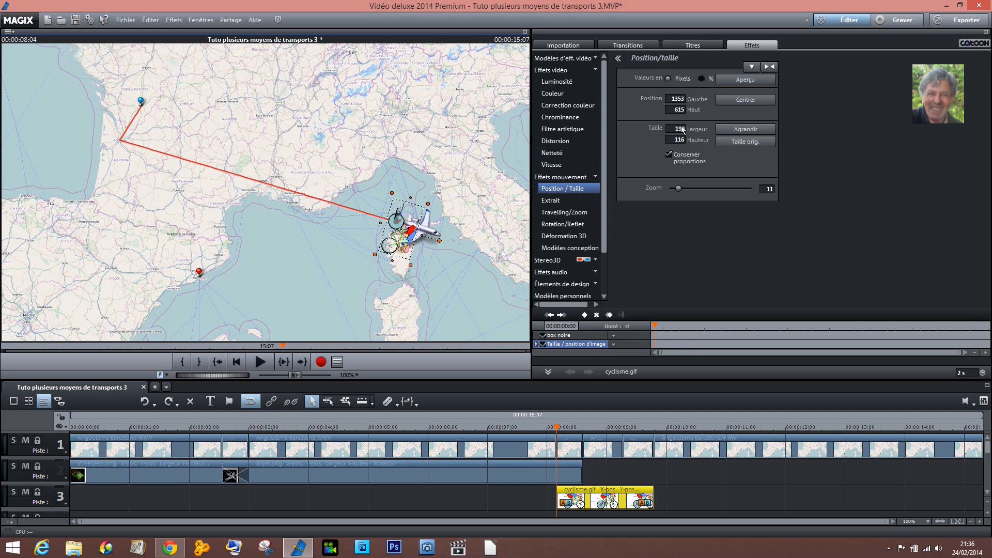
# Mirror the cyclist horizontally and set its rotation to 67°, bringing it back beside Corsica
pyautogui.click(574, 225)
pyautogui.click(713, 165)
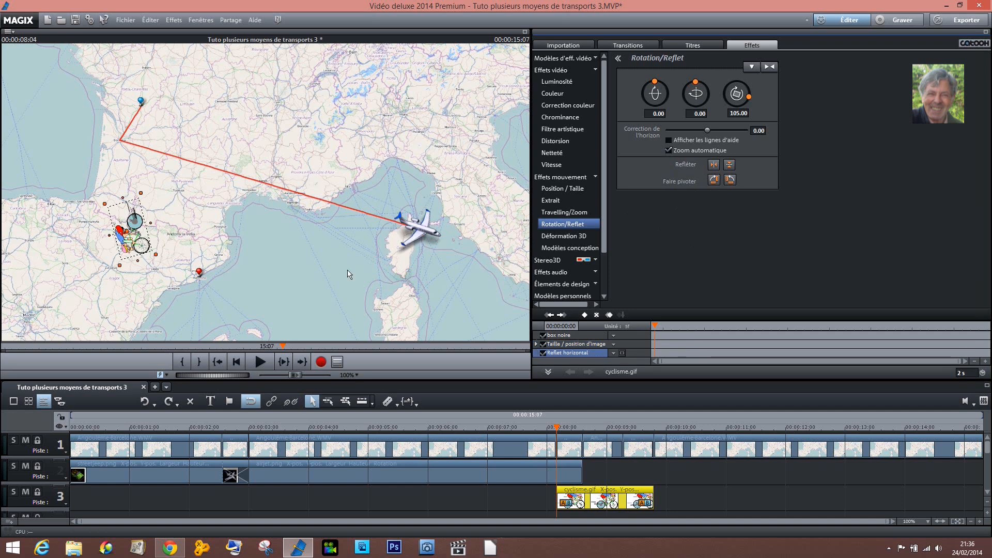
pyautogui.moveTo(133, 232); pyautogui.dragTo(385, 252)
pyautogui.moveTo(745, 104); pyautogui.dragTo(751, 93)
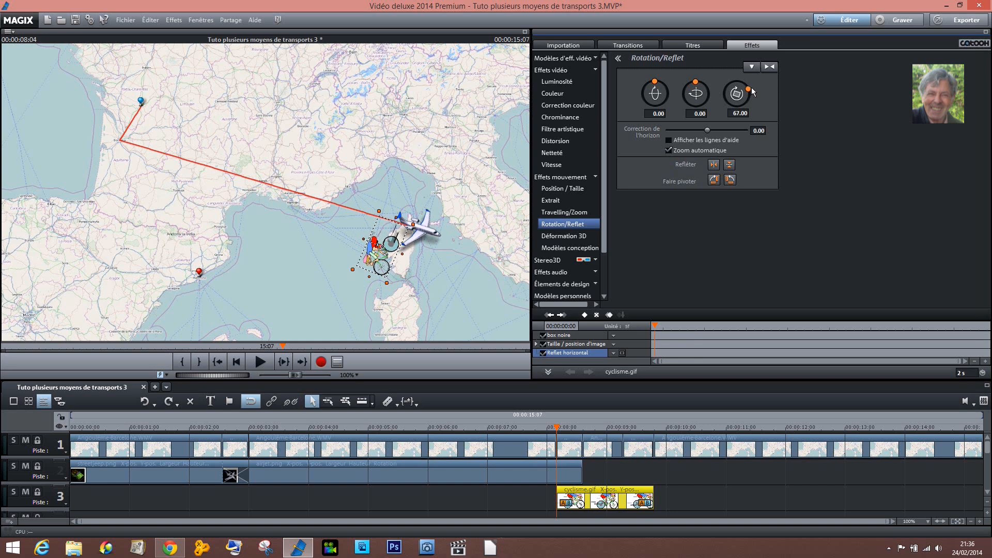
# Set the cyclist's width to 100 pixels, keeping proportions, and place it on Bastia at 00:00:08:04 with a size/position keyframe
pyautogui.click(548, 192)
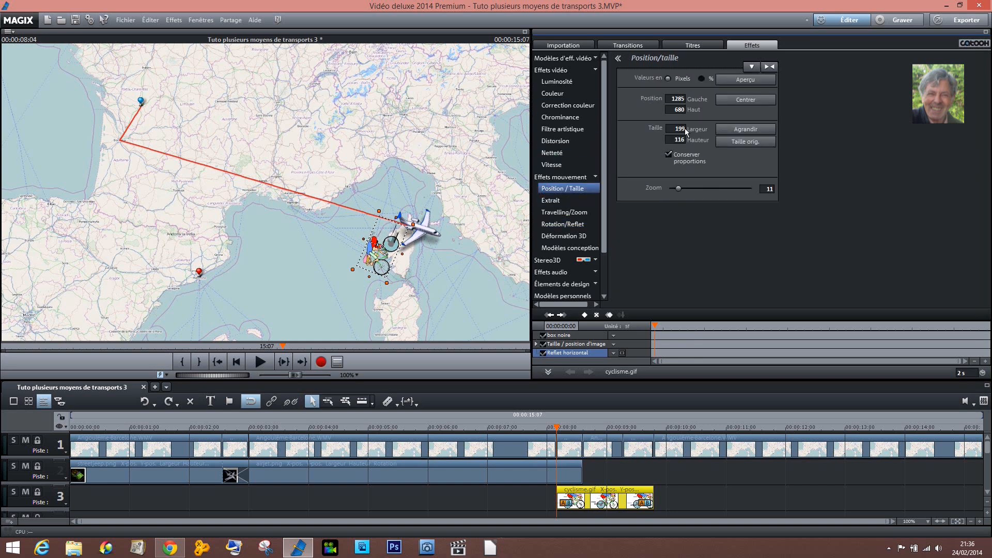
pyautogui.write('100')
pyautogui.press('Return')
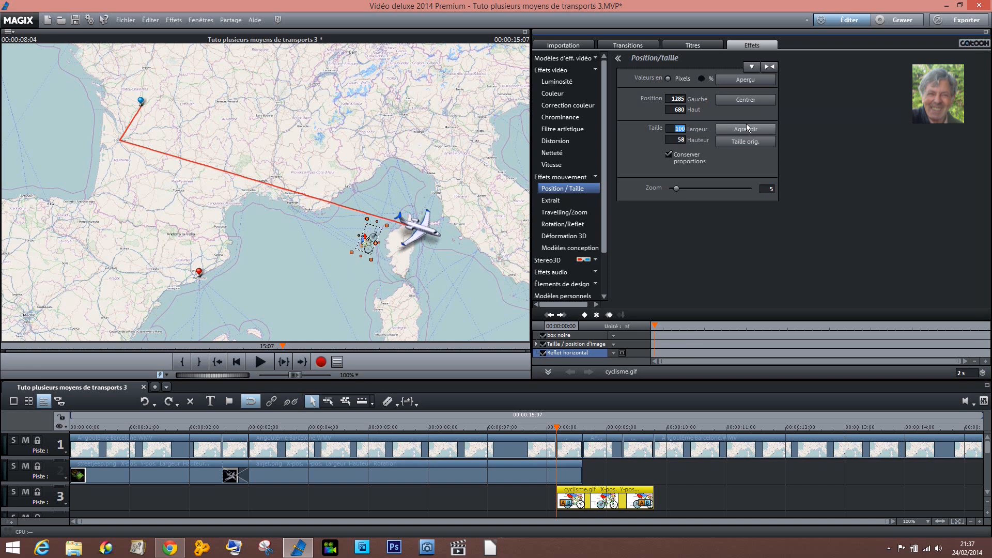
pyautogui.moveTo(368, 243); pyautogui.dragTo(412, 229)
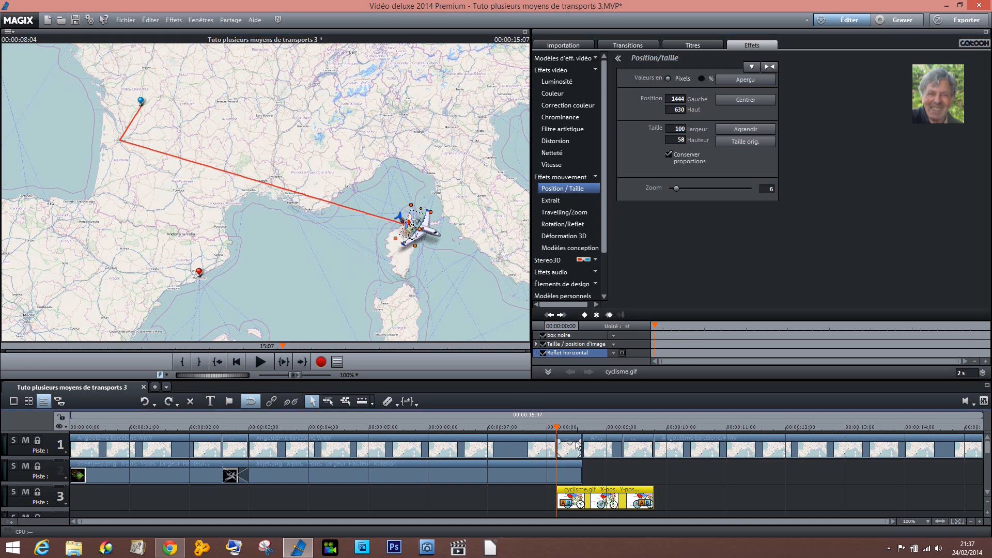
pyautogui.click(584, 315)
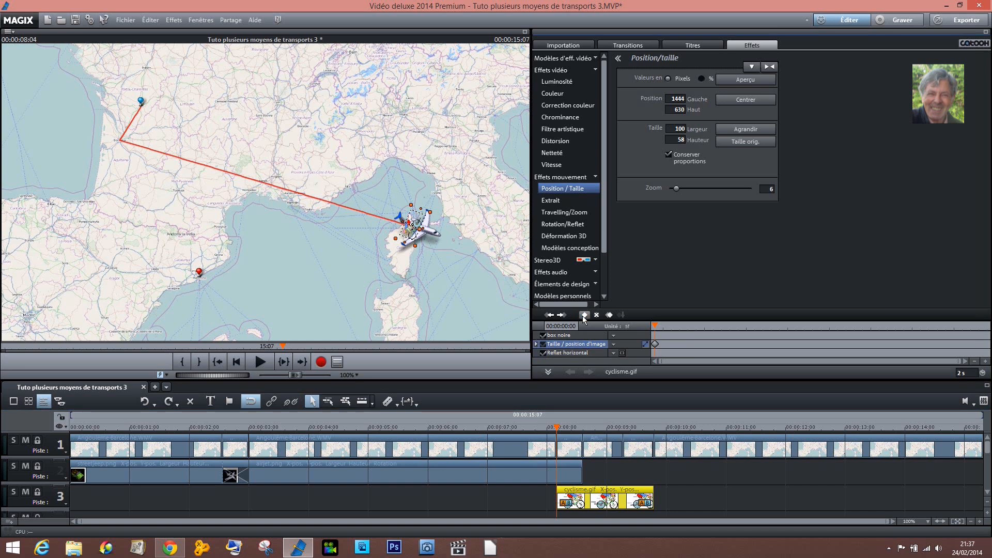
# At 00:00:09:06, move the cyclist to Bonifacio as a second position keyframe, and move its clip up to track 2
pyautogui.moveTo(672, 325); pyautogui.dragTo(878, 306)
pyautogui.moveTo(412, 226); pyautogui.dragTo(400, 270)
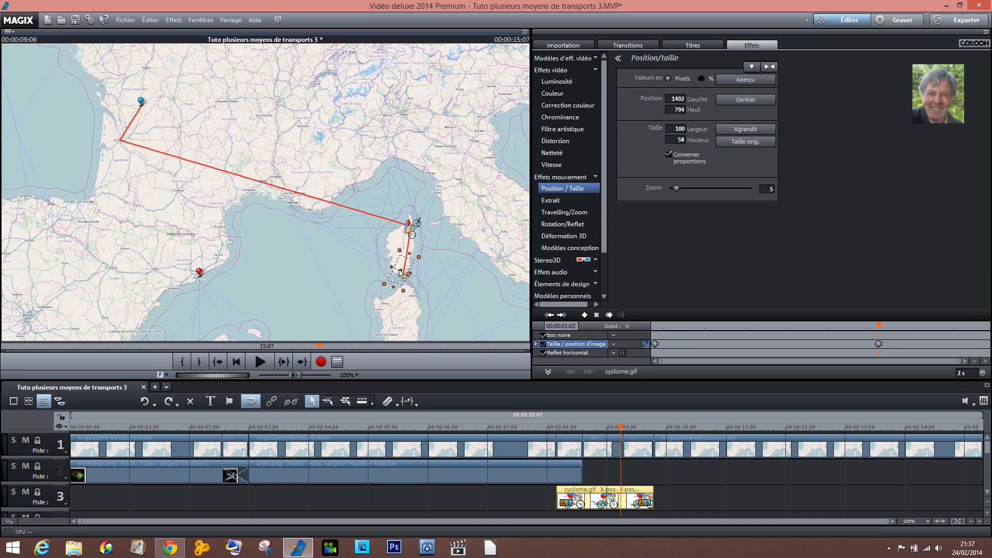
pyautogui.moveTo(602, 499); pyautogui.dragTo(602, 475)
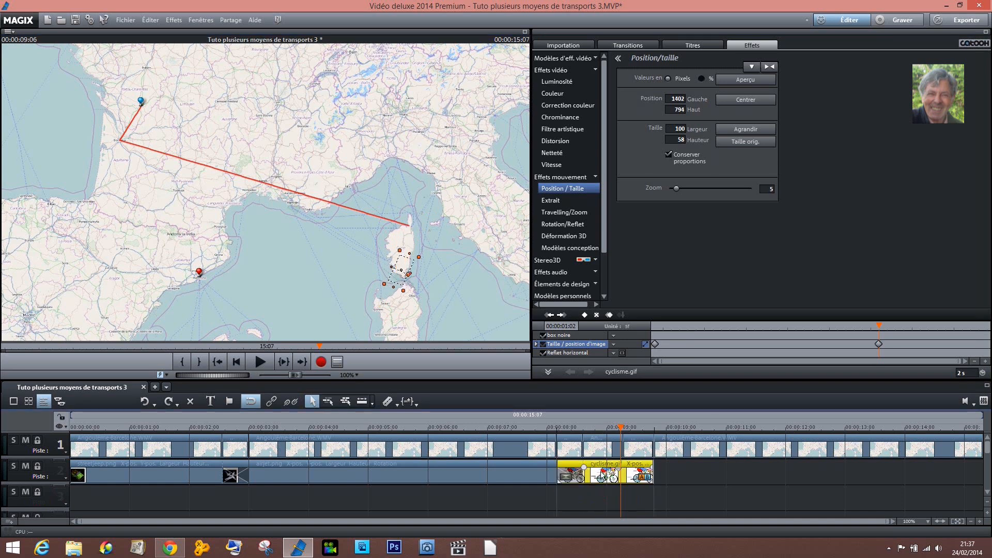
# Scrub through the cyclist clip to check its movement between Bastia and Bonifacio, returning to 00:00:08:04
pyautogui.click(637, 414)
pyautogui.click(646, 413)
pyautogui.click(593, 414)
pyautogui.moveTo(594, 414); pyautogui.dragTo(551, 408)
pyautogui.press('Right')
pyautogui.press('Right')
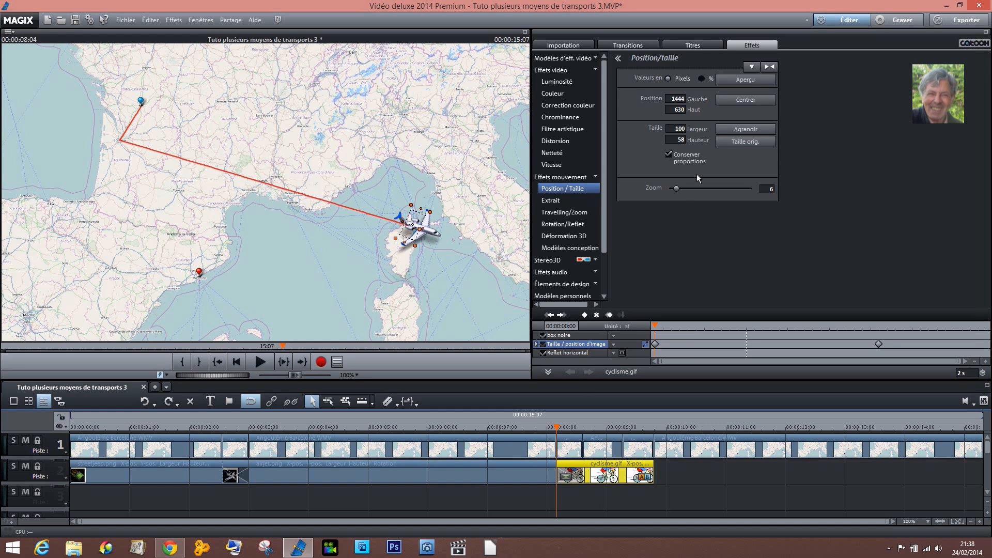
# Insert watercruiser.png from the AnimationObjects folder on track 3 from about 00:00:09:07, importing it without copying
pyautogui.click(578, 43)
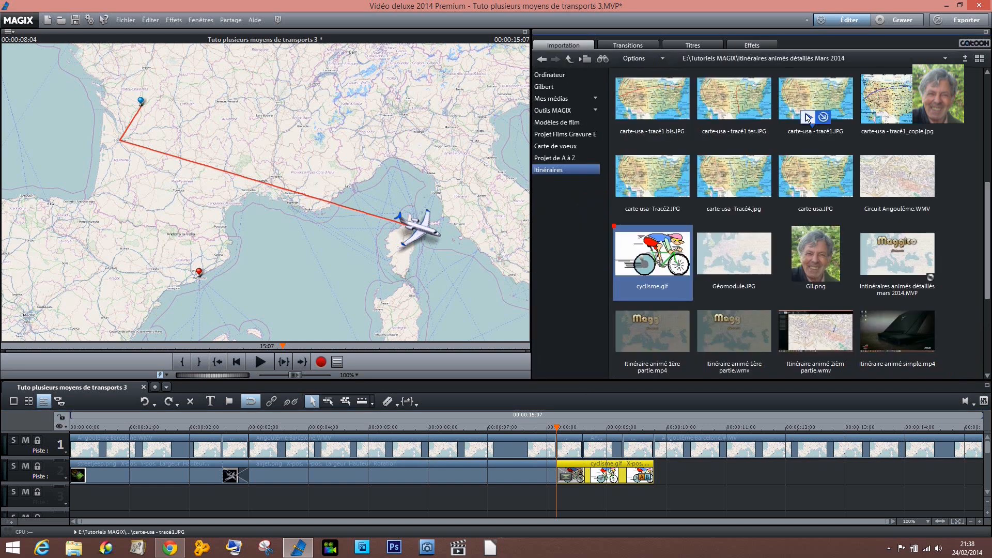
pyautogui.click(946, 58)
pyautogui.click(886, 81)
pyautogui.moveTo(983, 169); pyautogui.dragTo(980, 319)
pyautogui.moveTo(821, 176); pyautogui.dragTo(670, 475)
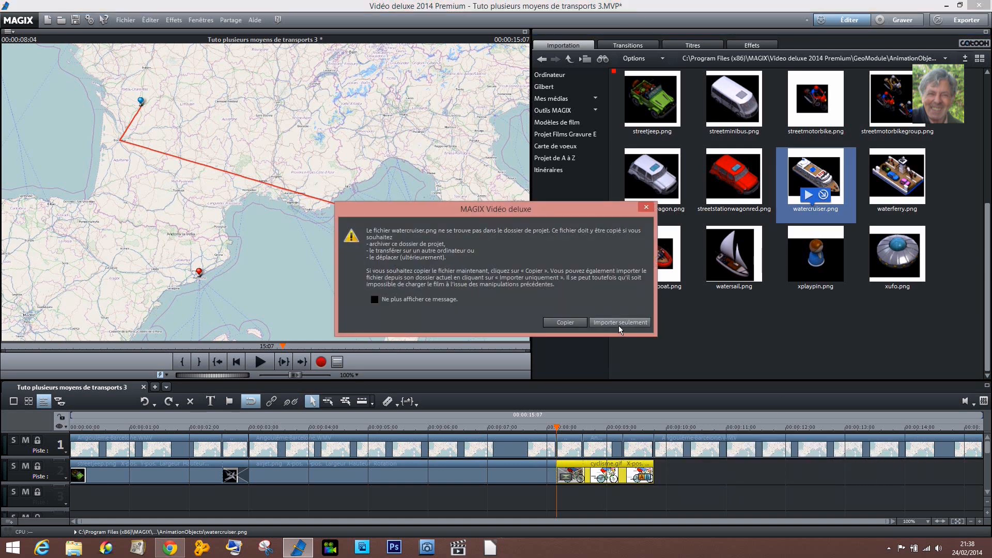
pyautogui.click(618, 325)
# At 00:00:10:08, reduce the cruise ship image to about 263 × 263 pixels
pyautogui.click(683, 427)
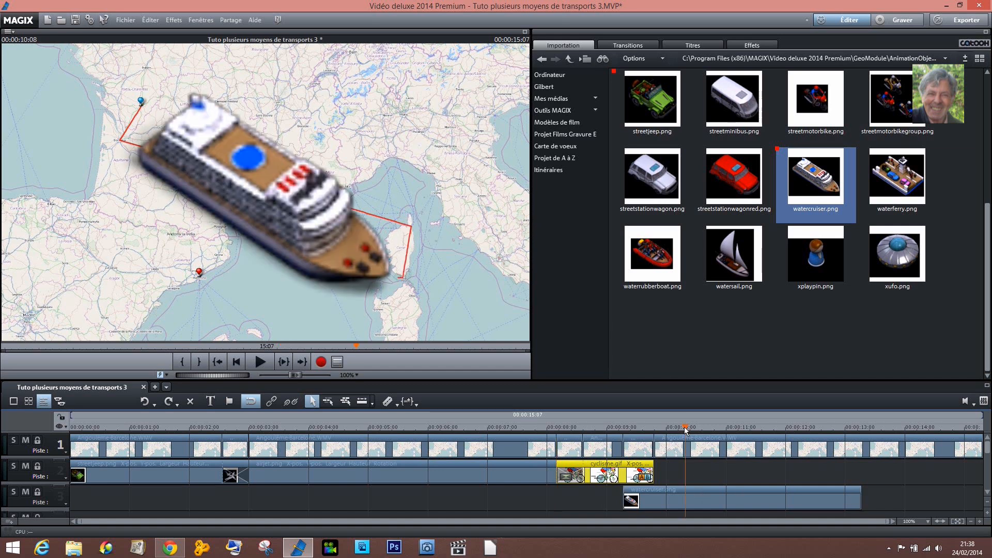
pyautogui.click(704, 496)
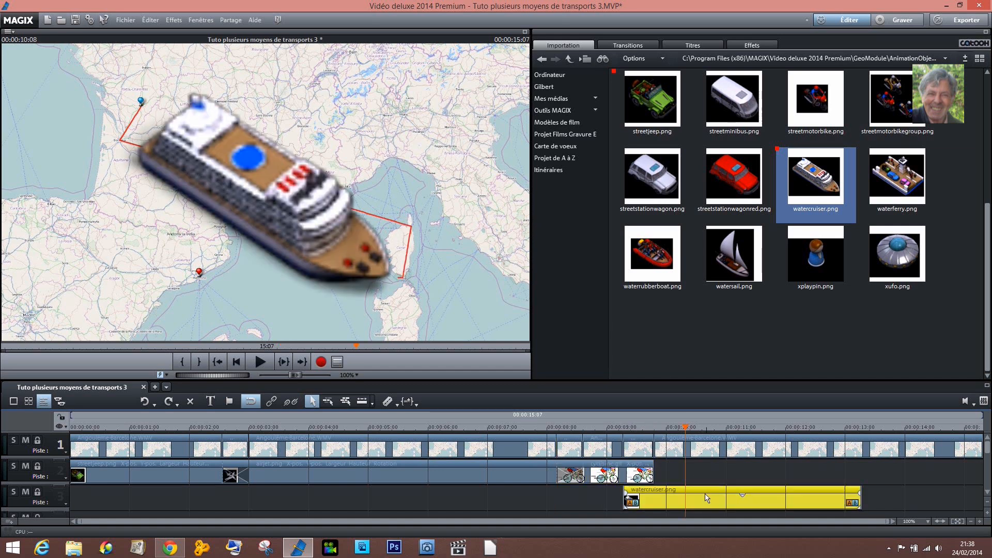
pyautogui.click(752, 46)
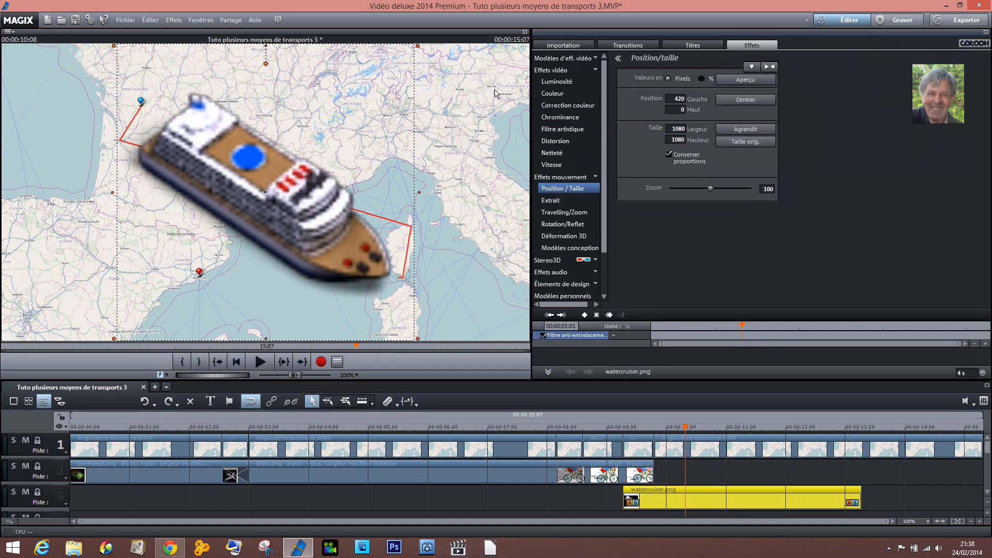
pyautogui.moveTo(418, 47); pyautogui.dragTo(176, 266)
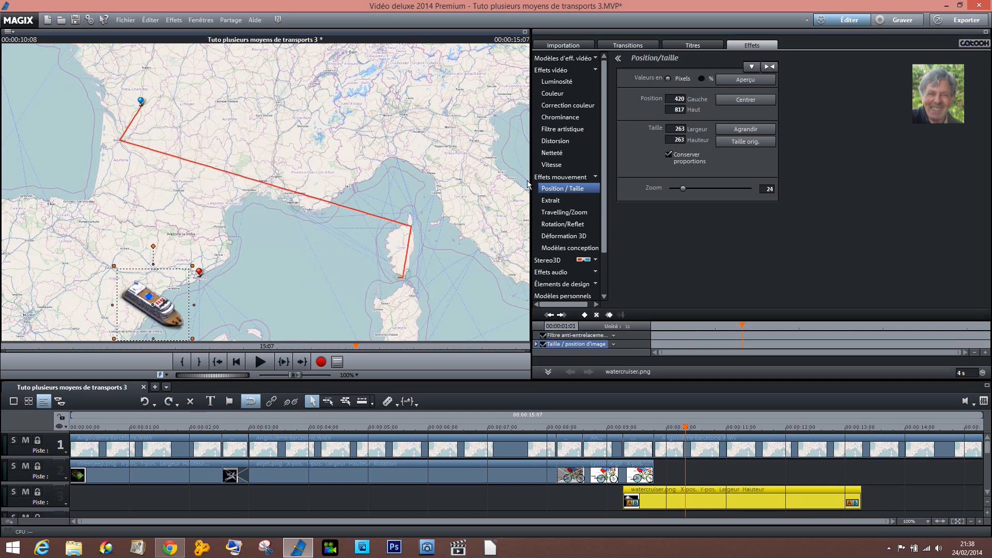
# Rotate the cruise ship to 160°, mirror it vertically and place it at Bonifacio
pyautogui.click(569, 223)
pyautogui.moveTo(737, 92); pyautogui.dragTo(745, 122)
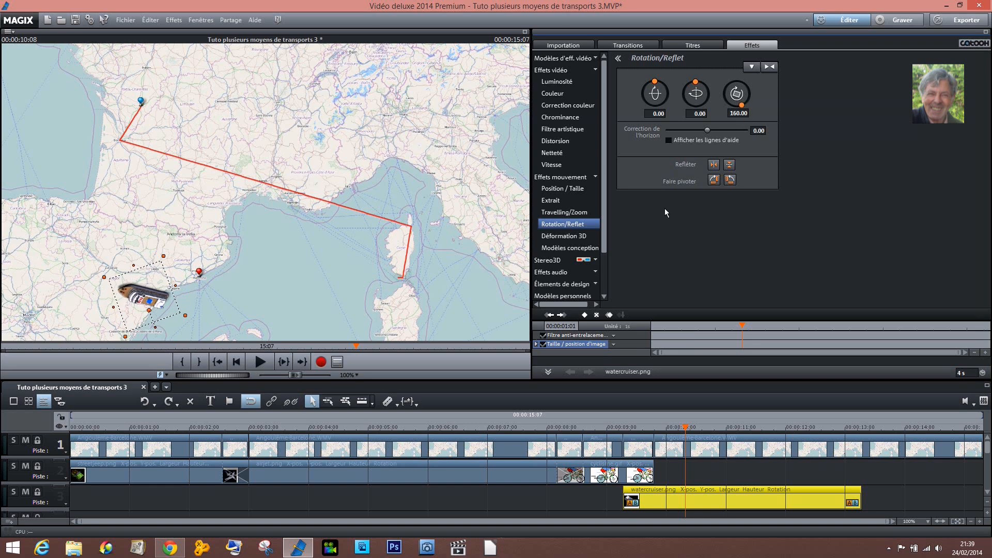
pyautogui.click(729, 165)
pyautogui.moveTo(168, 107); pyautogui.dragTo(400, 279)
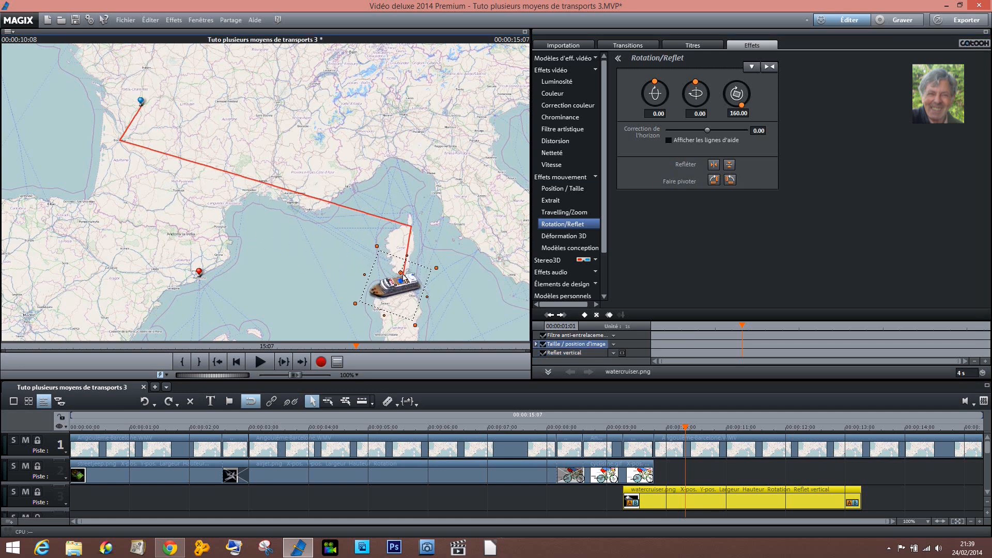
# Set the cruise ship's rotation to 150° and reposition it over Bonifacio at 00:00:10:03
pyautogui.moveTo(744, 110); pyautogui.dragTo(747, 102)
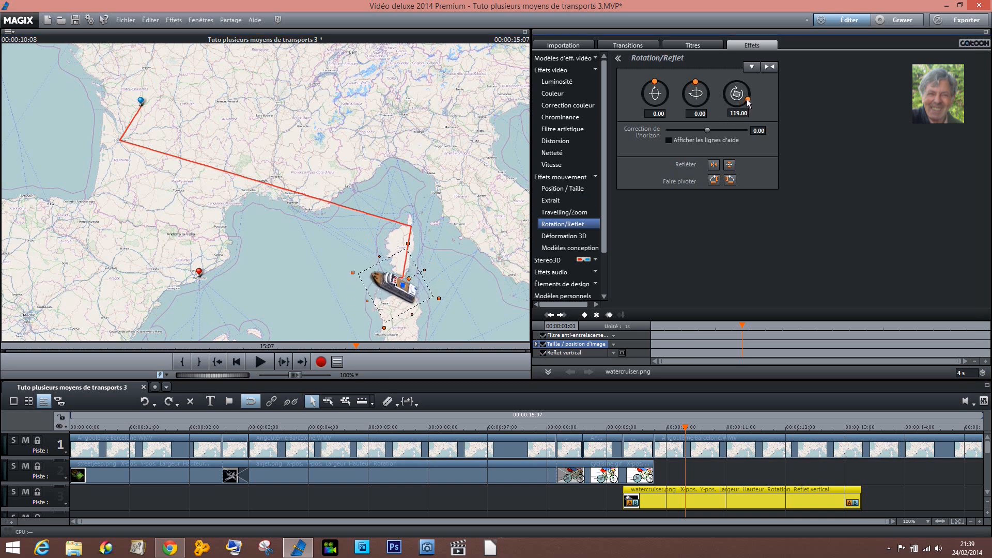
pyautogui.moveTo(395, 295); pyautogui.dragTo(397, 285)
pyautogui.moveTo(747, 101); pyautogui.dragTo(745, 110)
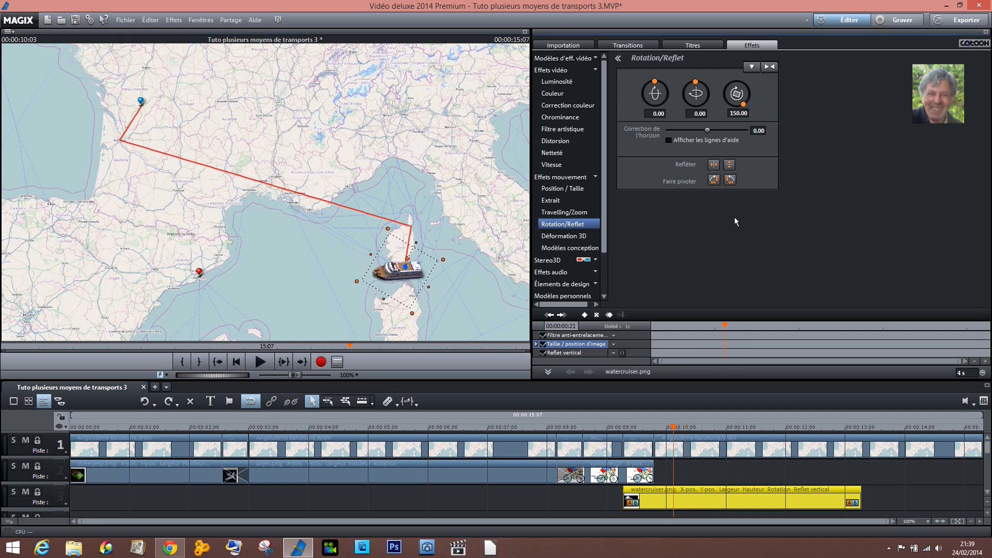
# Add a size and position keyframe for the cruise ship at 00:00:10:03, and extend its clip to 6 s
pyautogui.click(584, 315)
pyautogui.moveTo(725, 325); pyautogui.dragTo(988, 344)
pyautogui.moveTo(859, 503); pyautogui.dragTo(969, 503)
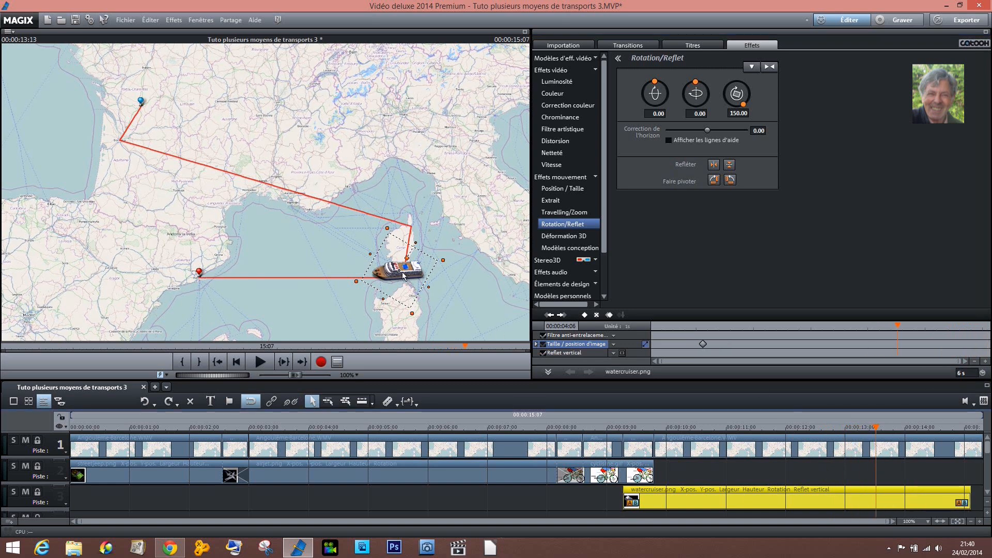
# Keyframe the cruise ship at Barcelone with 172° rotation at 00:00:13:13, and set its rotation to 144° at 00:00:12:24
pyautogui.moveTo(401, 272); pyautogui.dragTo(206, 287)
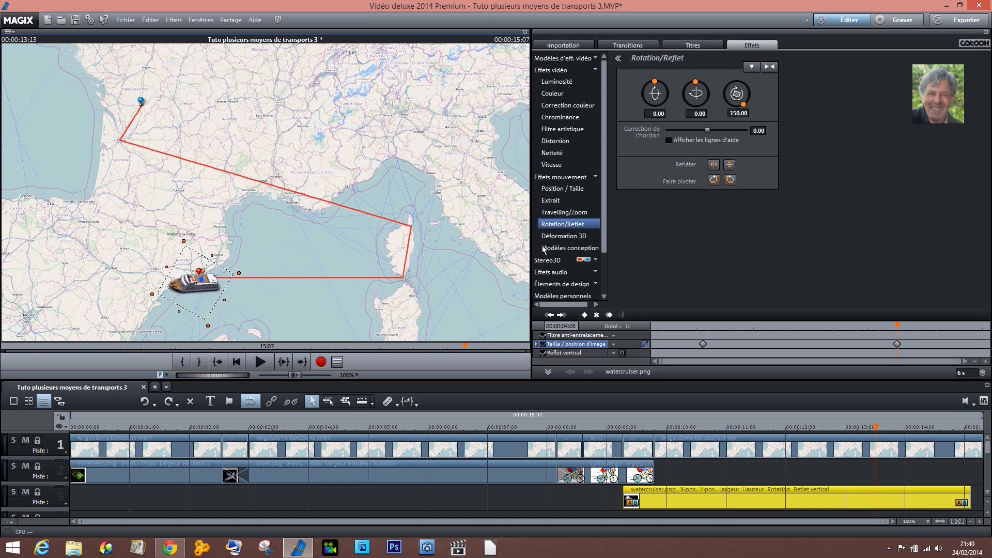
pyautogui.moveTo(744, 108); pyautogui.dragTo(741, 109)
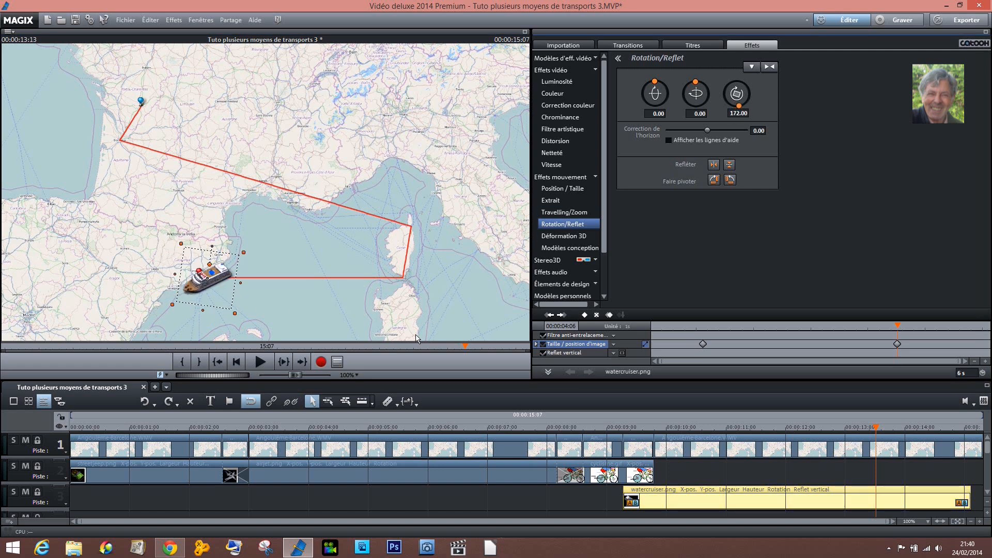
pyautogui.moveTo(899, 325); pyautogui.dragTo(866, 335)
pyautogui.moveTo(740, 106); pyautogui.dragTo(746, 107)
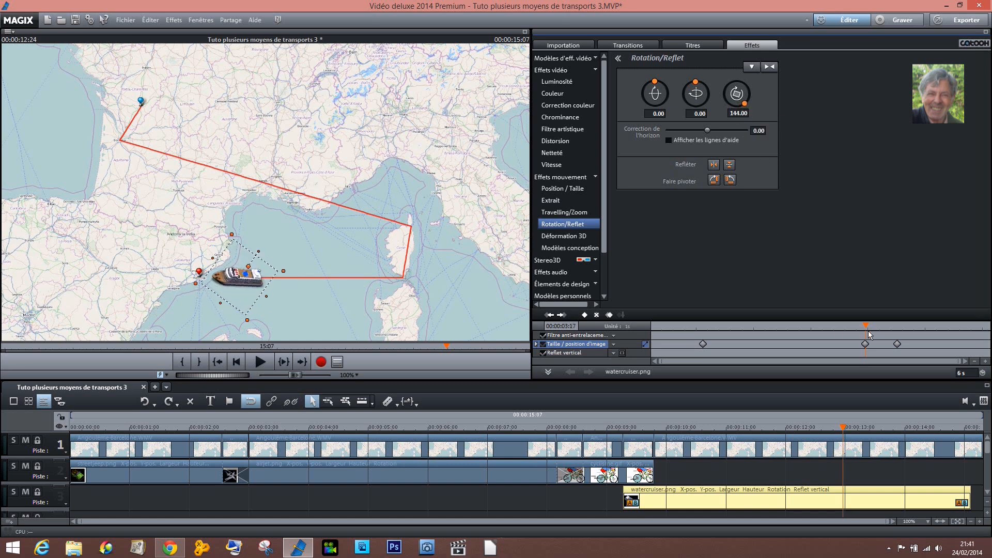
# Move the watercruiser.png clip up to track 2 so it overlaps the cyclist clip's end, and play the itinerary from the beginning
pyautogui.moveTo(867, 326); pyautogui.dragTo(653, 324)
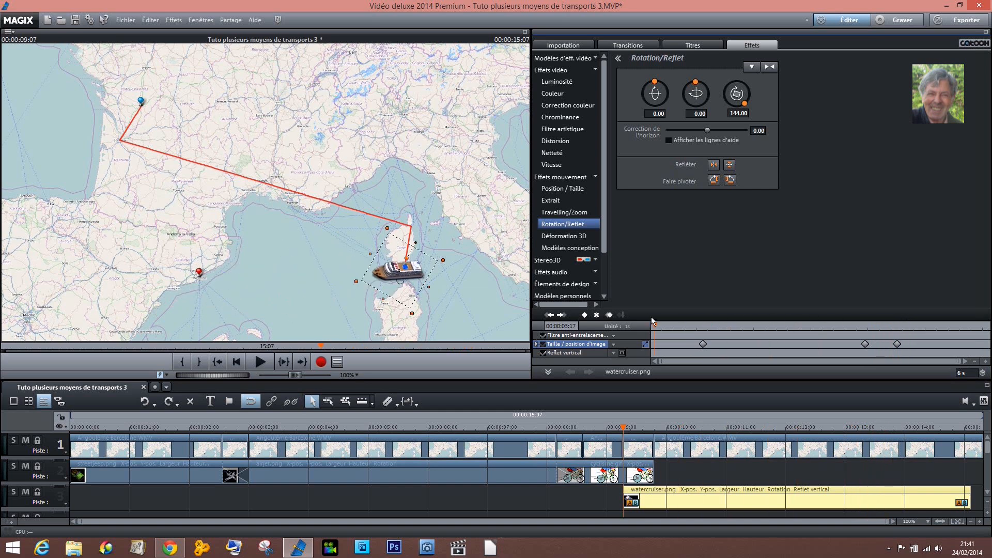
pyautogui.moveTo(674, 503); pyautogui.dragTo(674, 478)
pyautogui.press('Home')
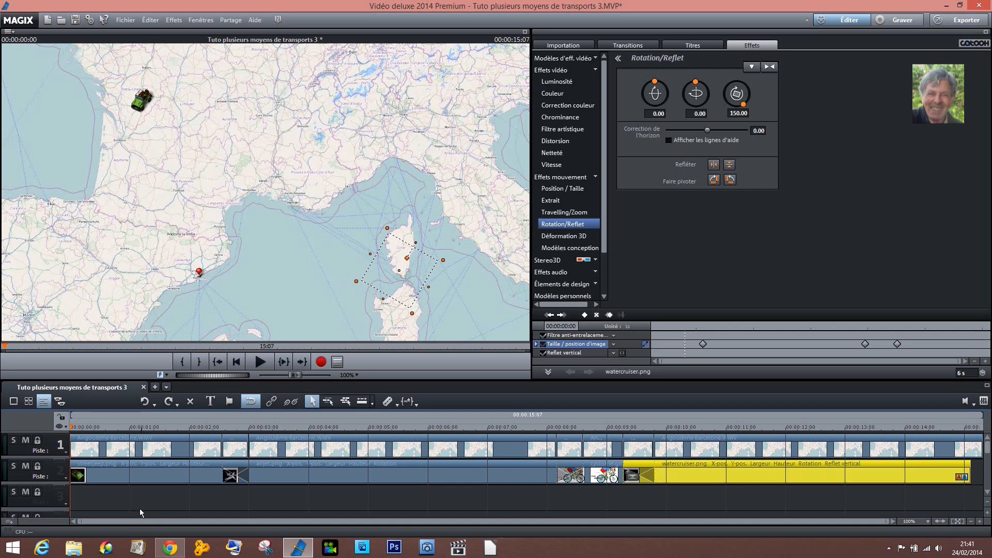
pyautogui.press('space')
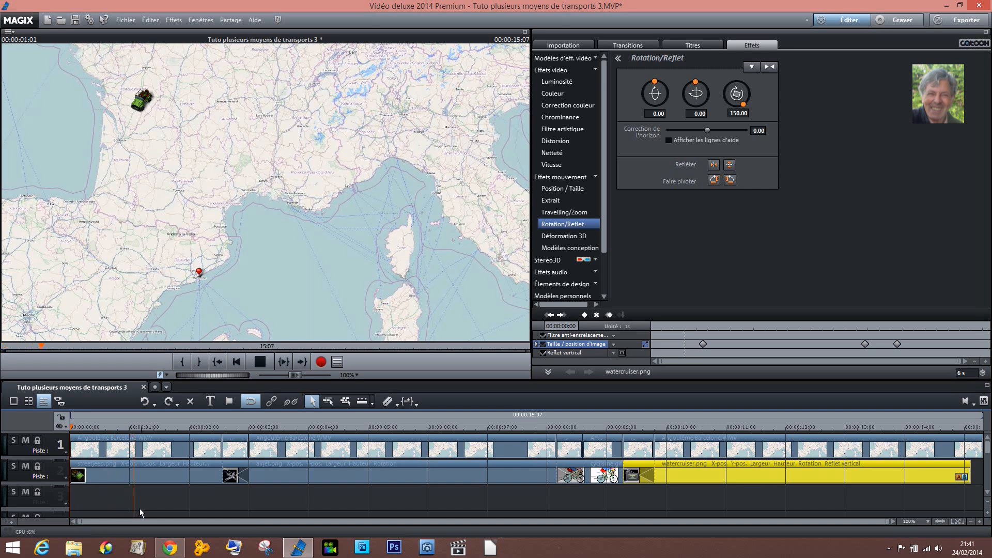